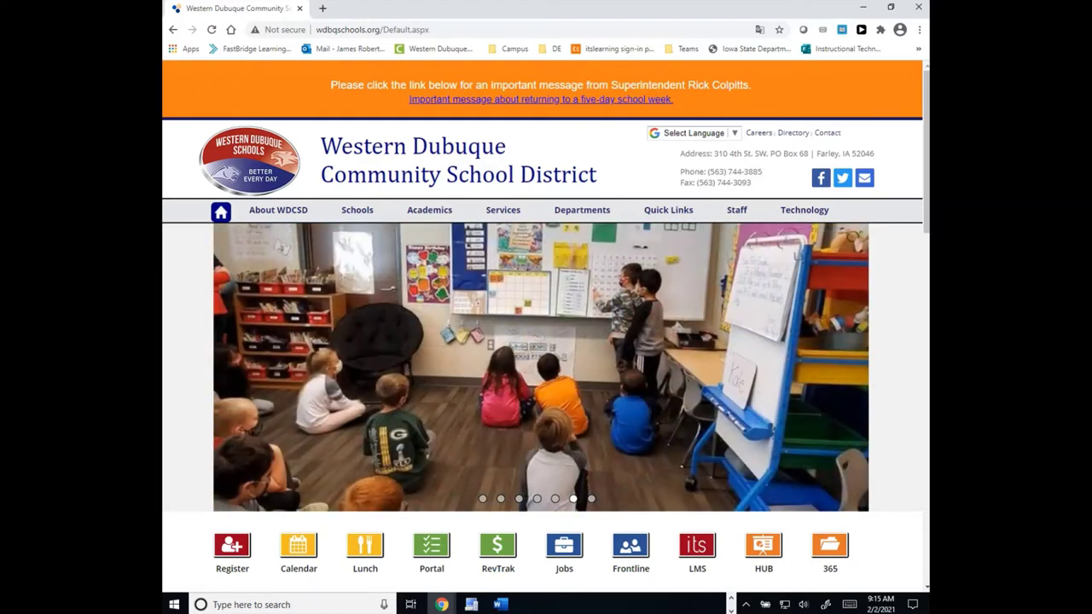
# - Type a line of 12 keyboard-mashed placeholder words into Document1 and start a new line
pyautogui.click(503, 604)
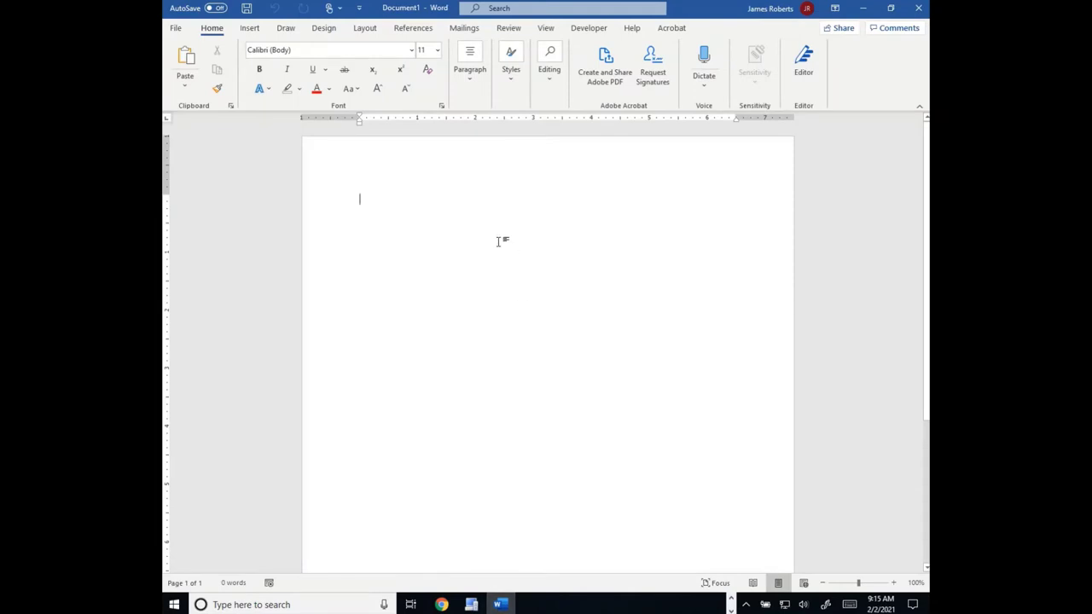
pyautogui.write(';alkjsd flkajds glkjsad f;lkja glkjsad flkjasd lgkja sdlfkj asdlkgj l;sa')
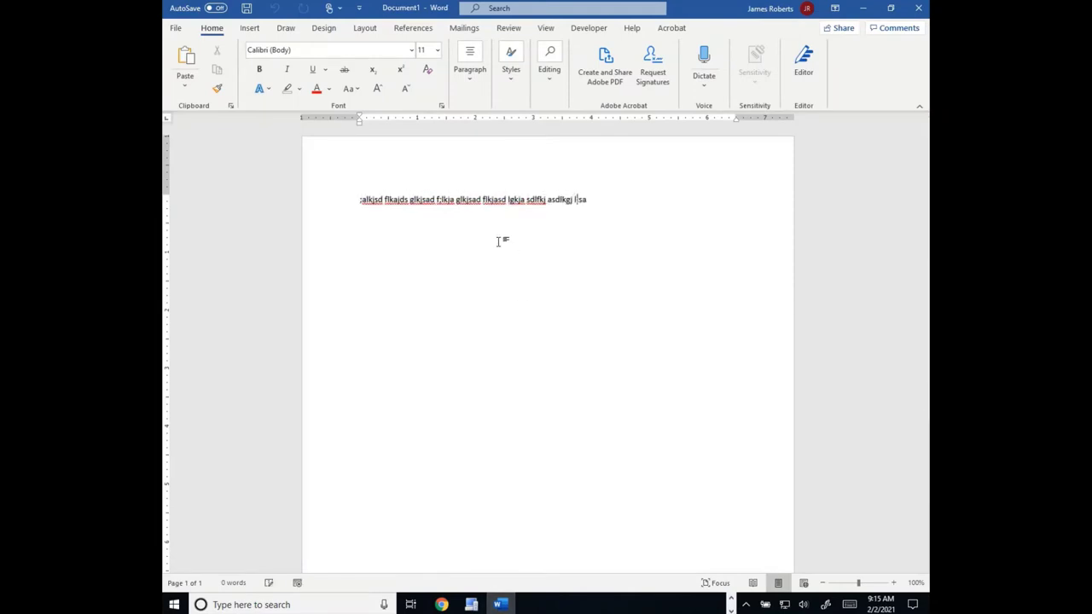
pyautogui.write('dkjf ;lakjdf ;')
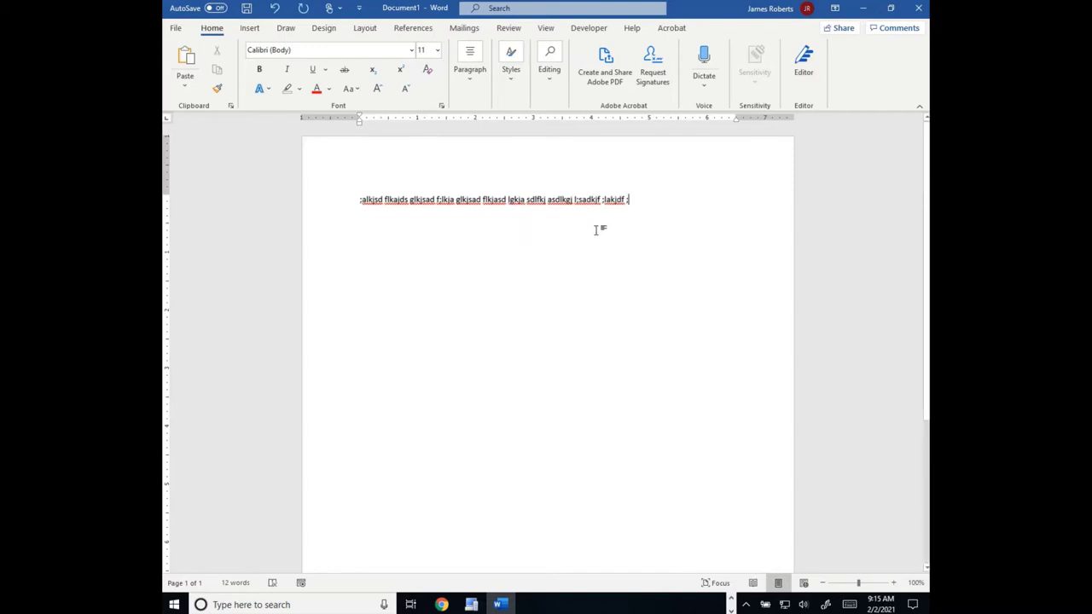
pyautogui.press('Return')
# - Bring back the Western Dubuque school district Chrome window and select its web address
pyautogui.moveTo(441, 606)
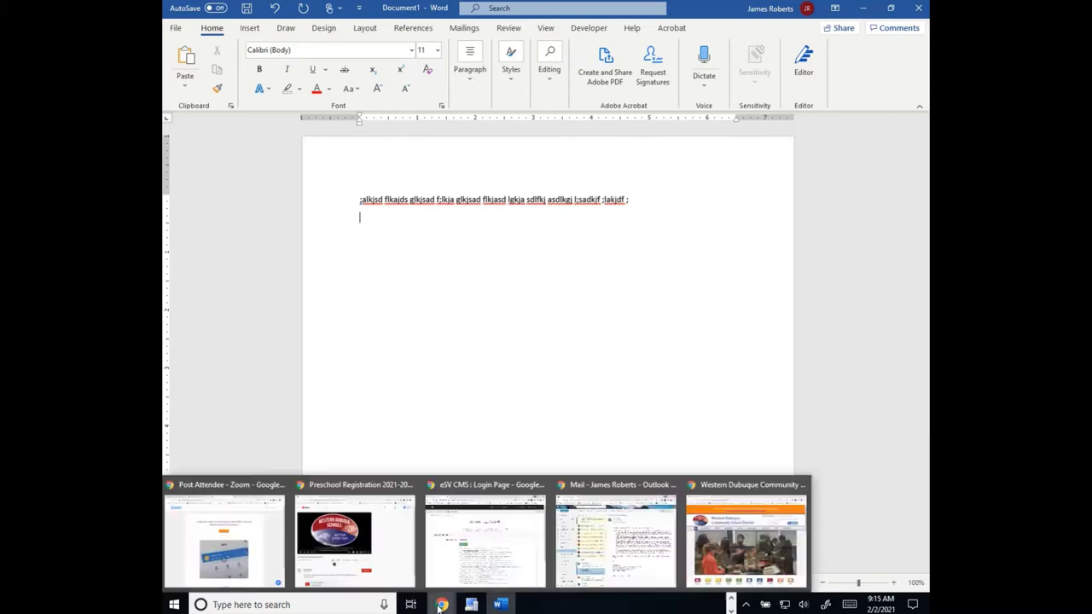
pyautogui.click(751, 523)
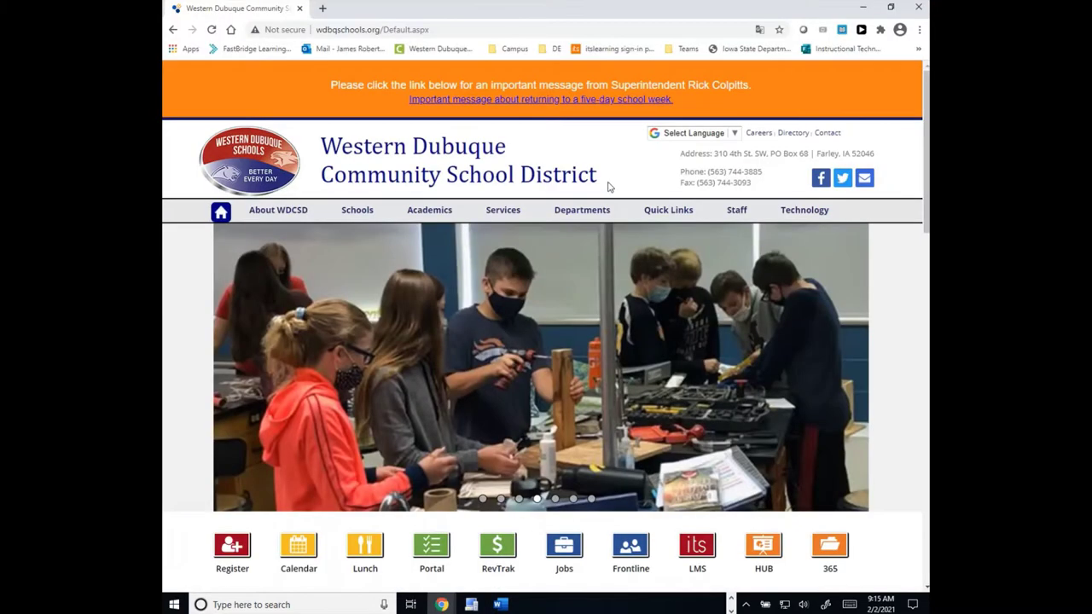
pyautogui.click(421, 31)
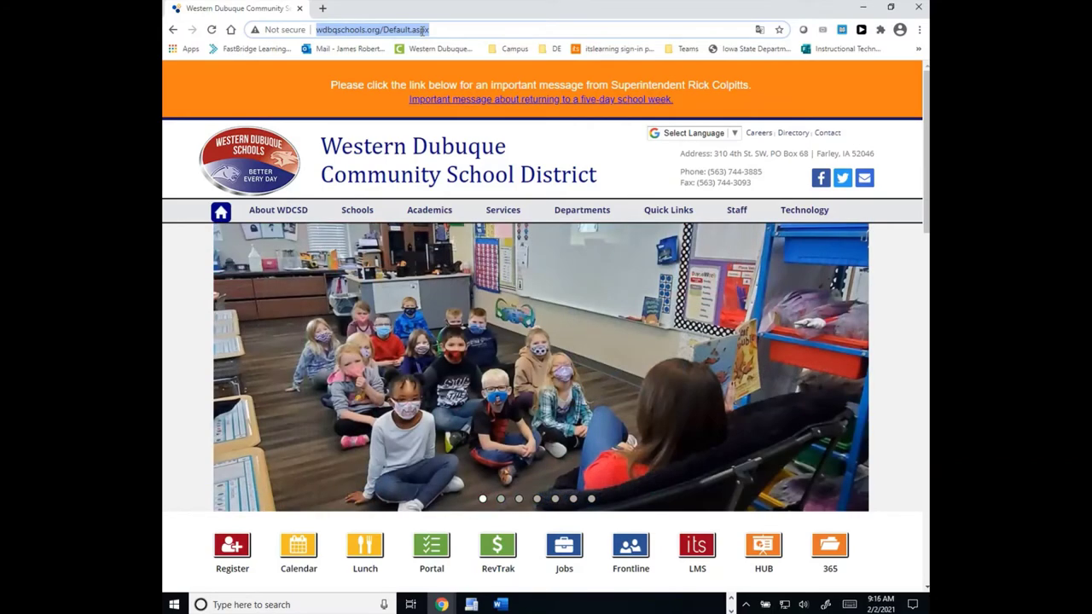
# - Go to google.com, search for 'dog' and show the image results
pyautogui.write('google.com/?safe=active&ssui=on')
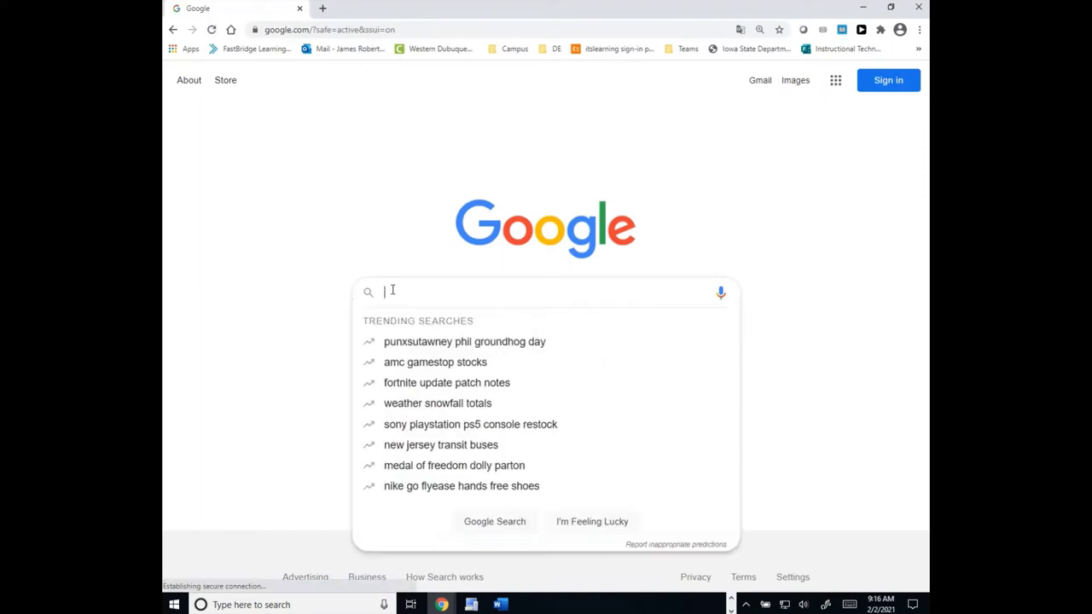
pyautogui.write('dog')
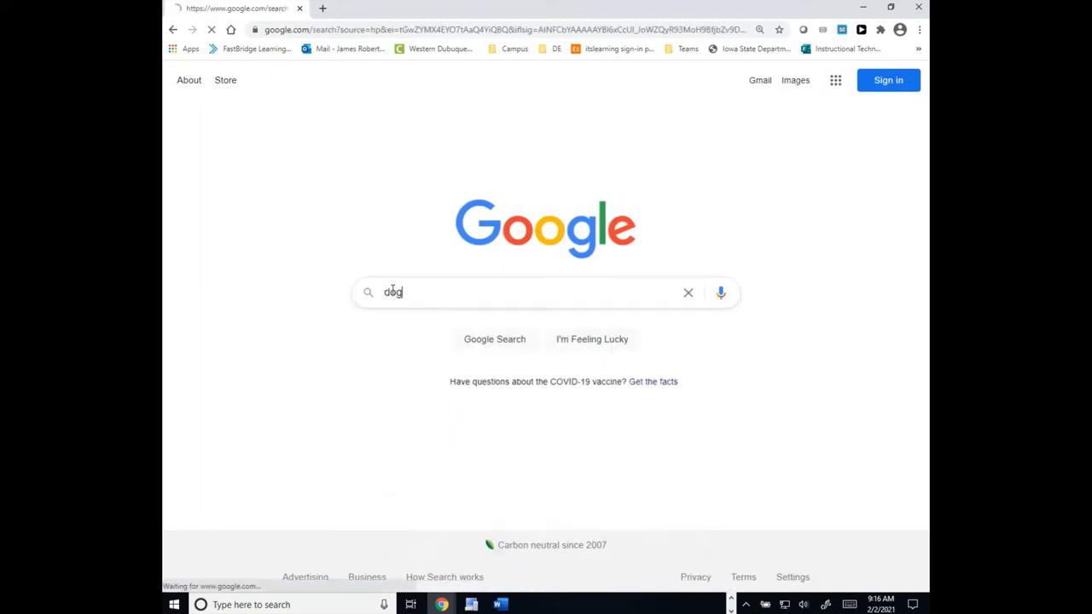
pyautogui.press('Return')
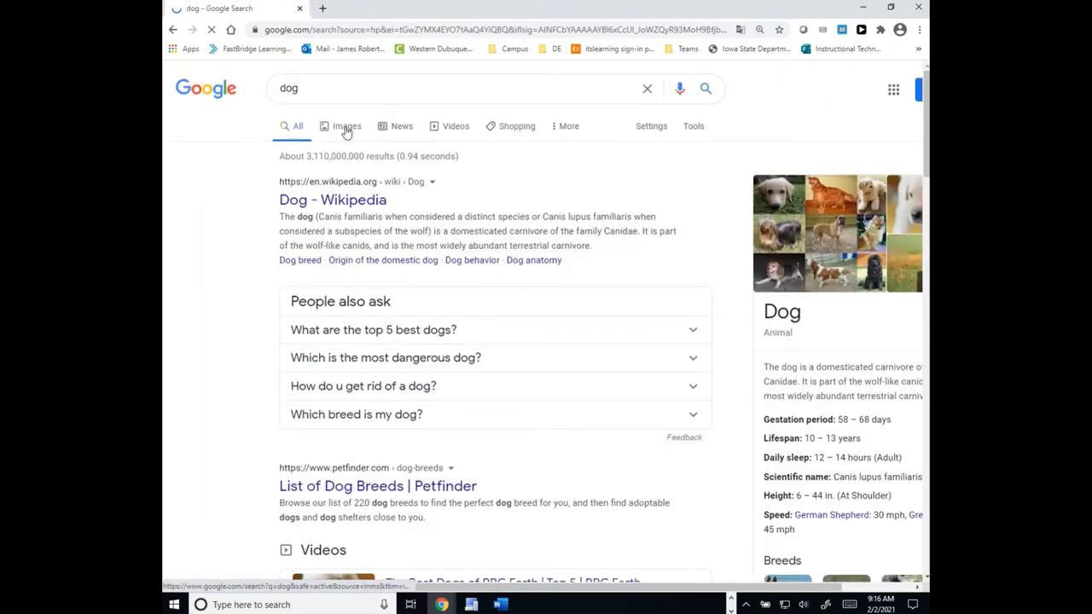
pyautogui.click(347, 128)
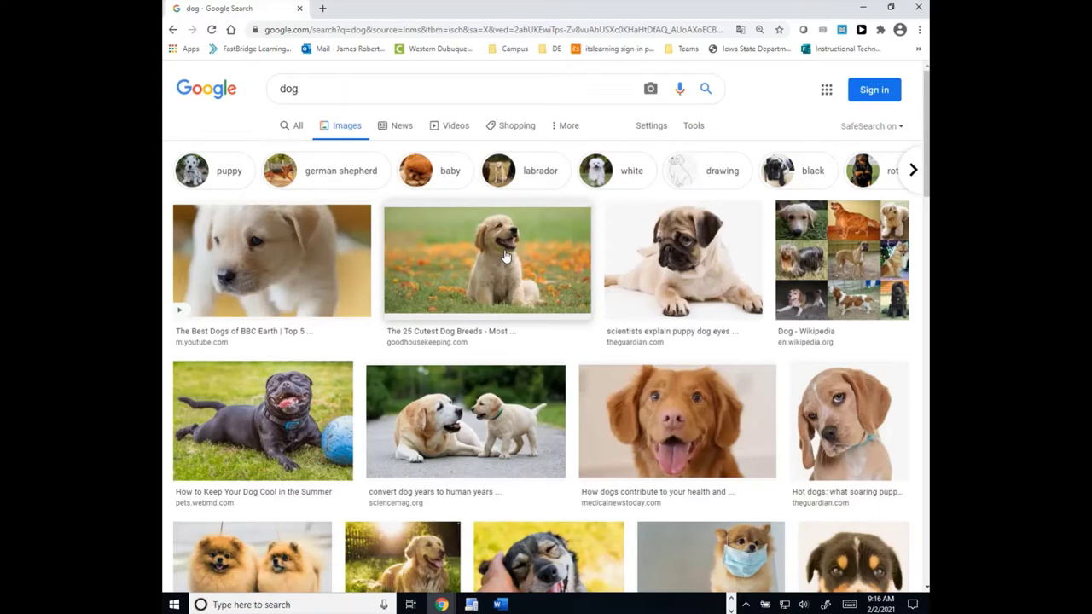
# - Open the golden retriever puppy photo's Good Housekeeping '25 Cutest Dog Breeds' article and scroll through it
pyautogui.click(505, 256)
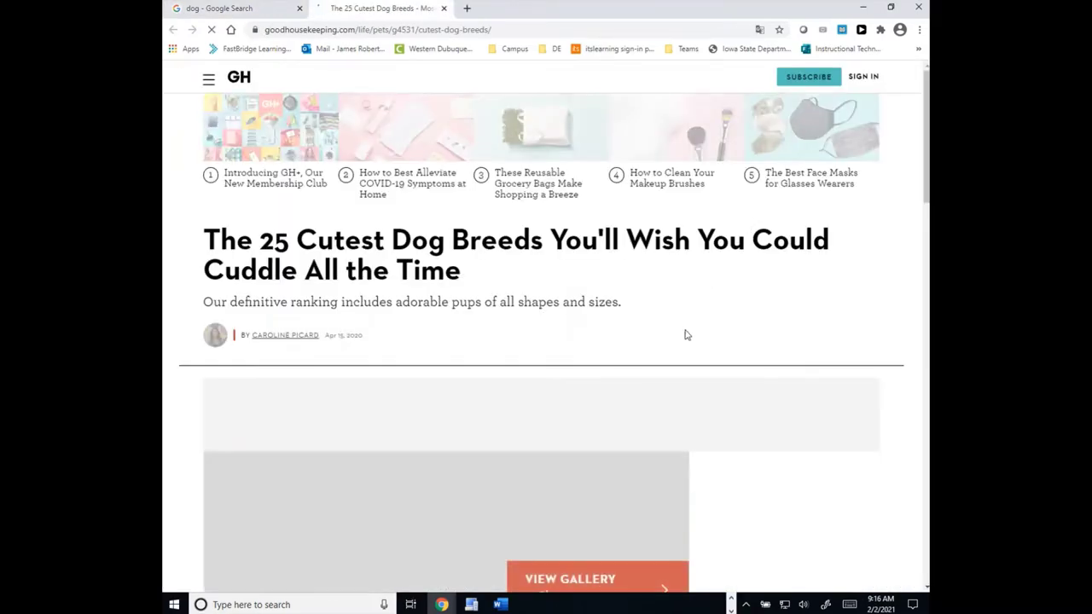
pyautogui.scroll(-3, 674, 334)
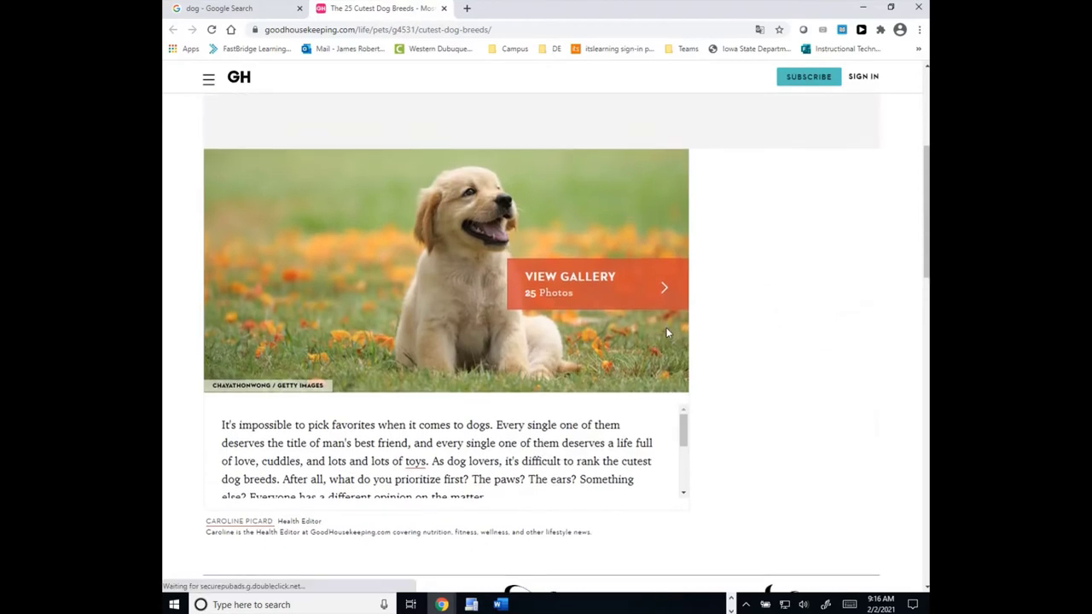
pyautogui.scroll(-2, 668, 334)
pyautogui.scroll(-2, 666, 332)
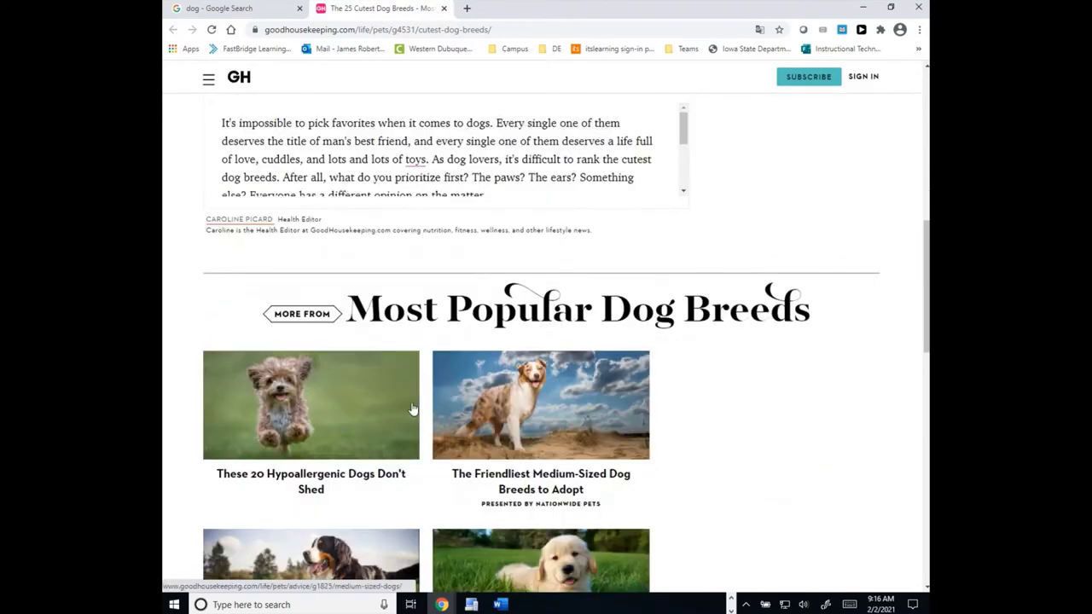
pyautogui.scroll(5, 429, 252)
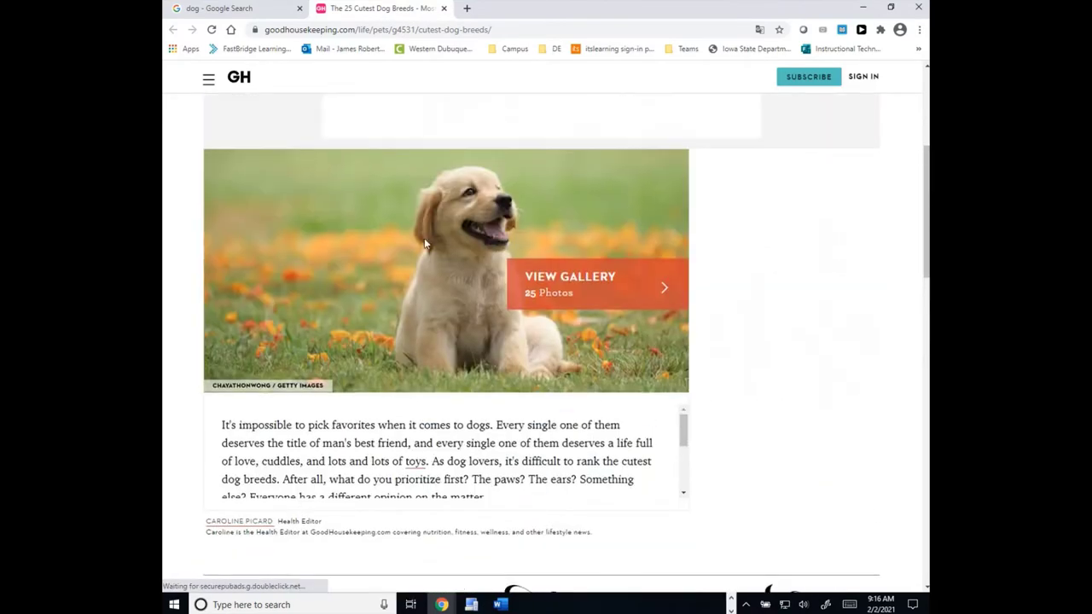
pyautogui.scroll(4, 424, 239)
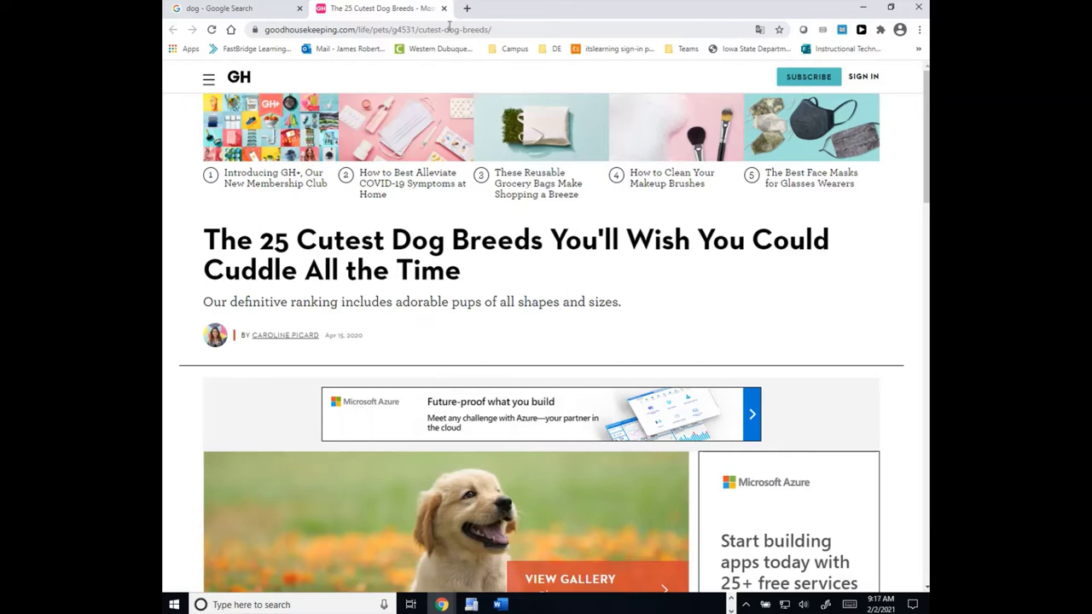
# - Return to Word and open the Online Pictures dialog from Insert > Pictures
pyautogui.click(508, 606)
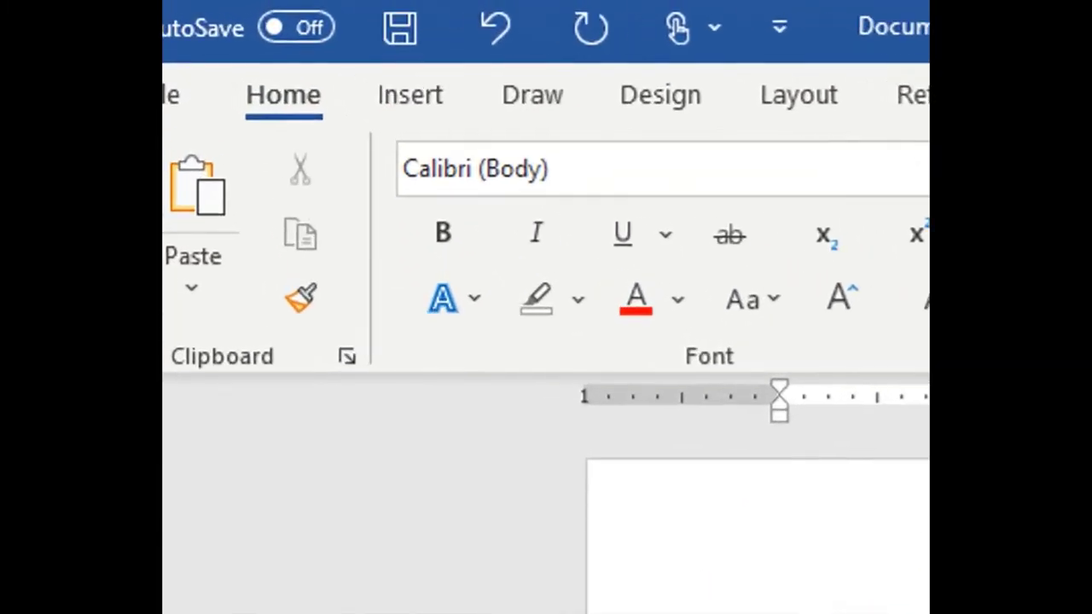
pyautogui.click(435, 95)
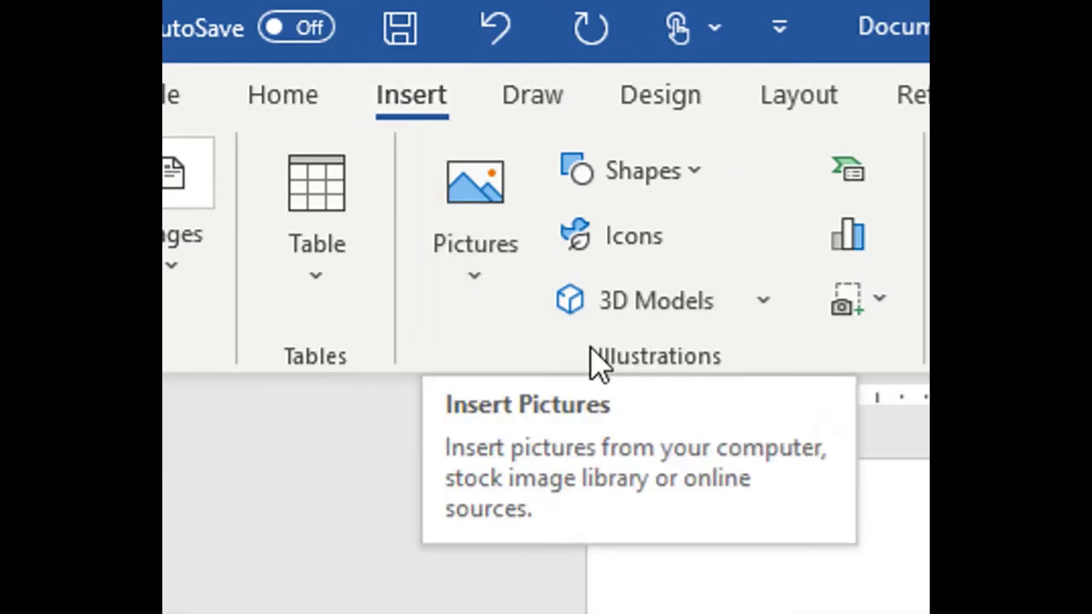
pyautogui.click(481, 294)
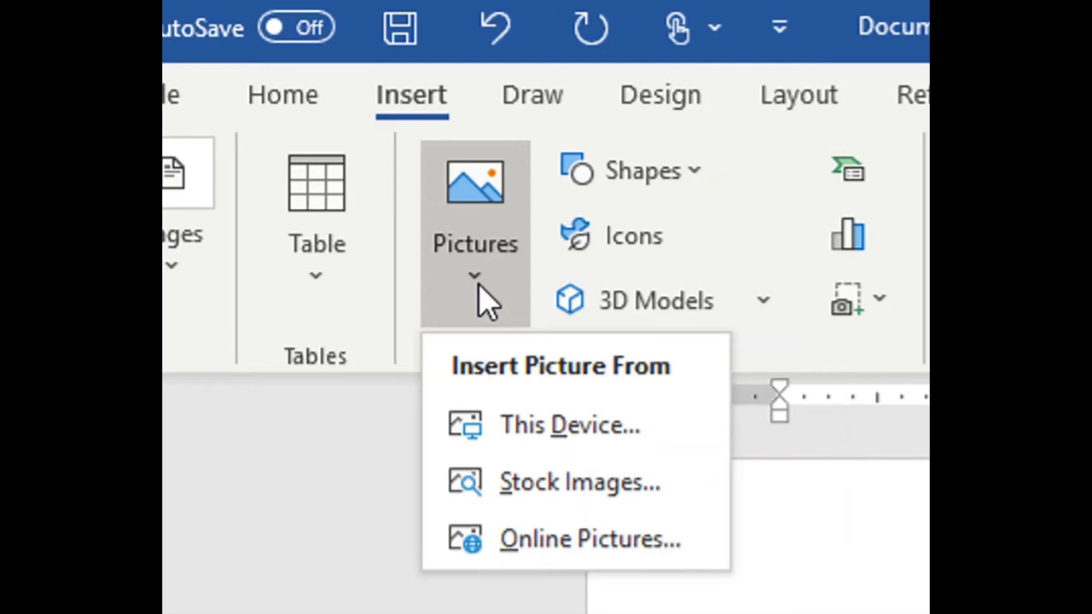
pyautogui.click(541, 564)
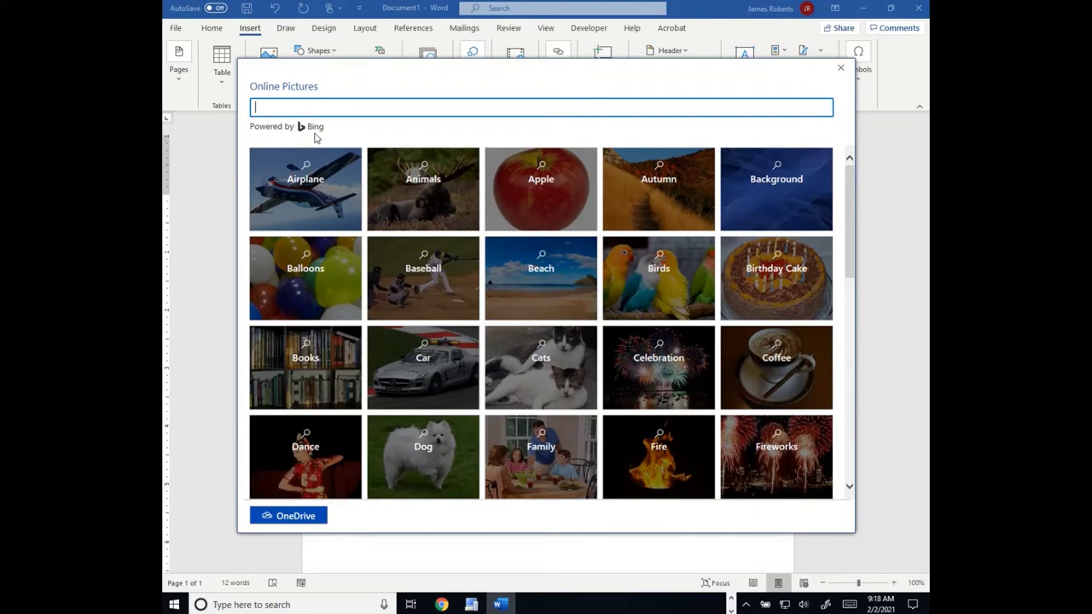
# - Insert the bat-and-glove on grass photo from the Baseball online picture results
pyautogui.click(419, 284)
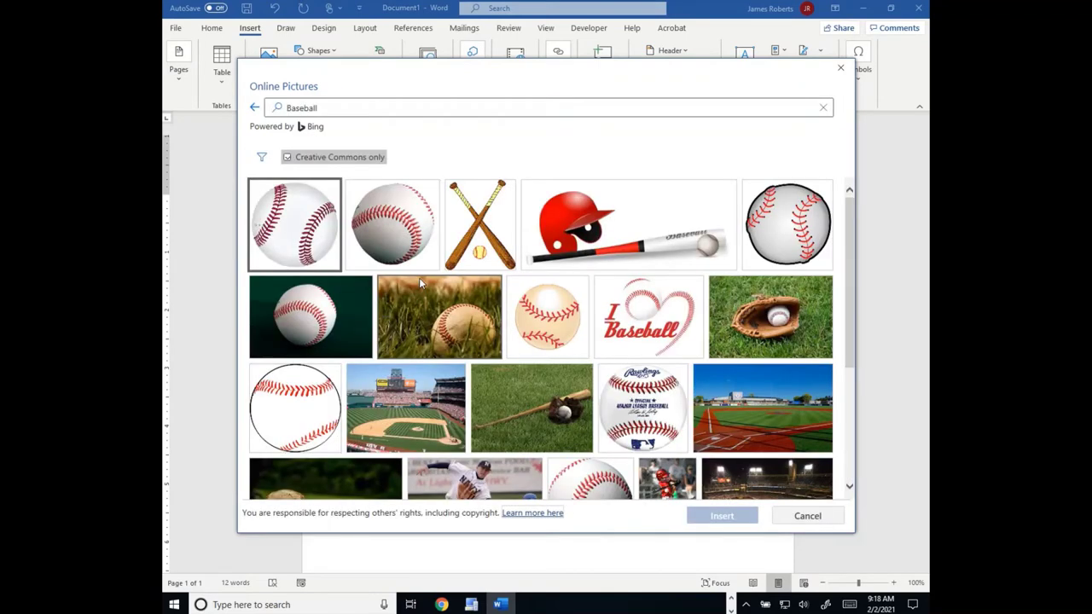
pyautogui.scroll(-3, 529, 334)
pyautogui.scroll(-1, 529, 335)
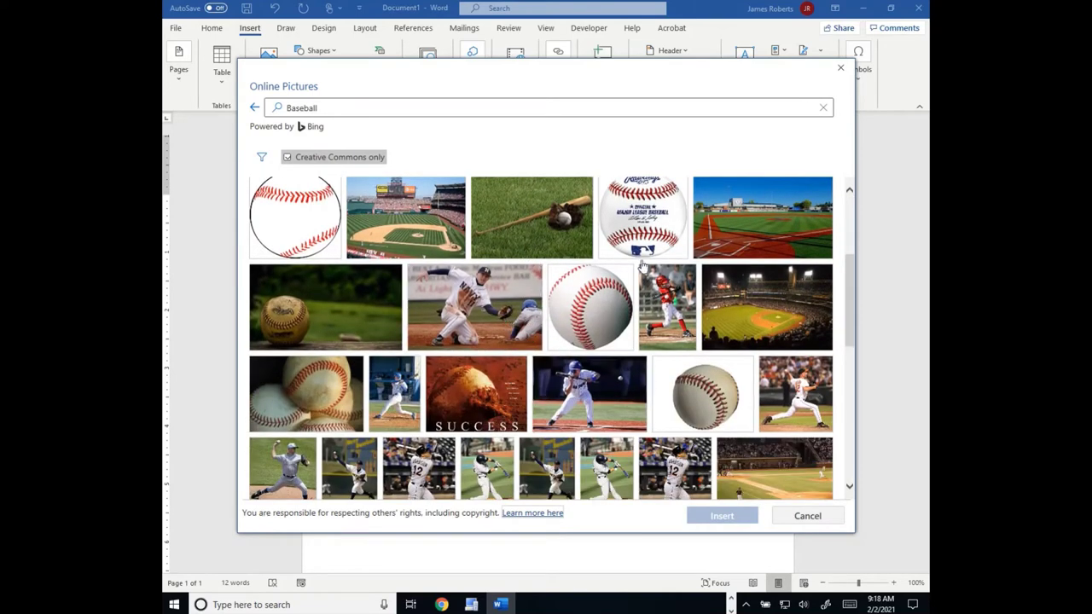
pyautogui.scroll(1, 618, 286)
pyautogui.click(546, 315)
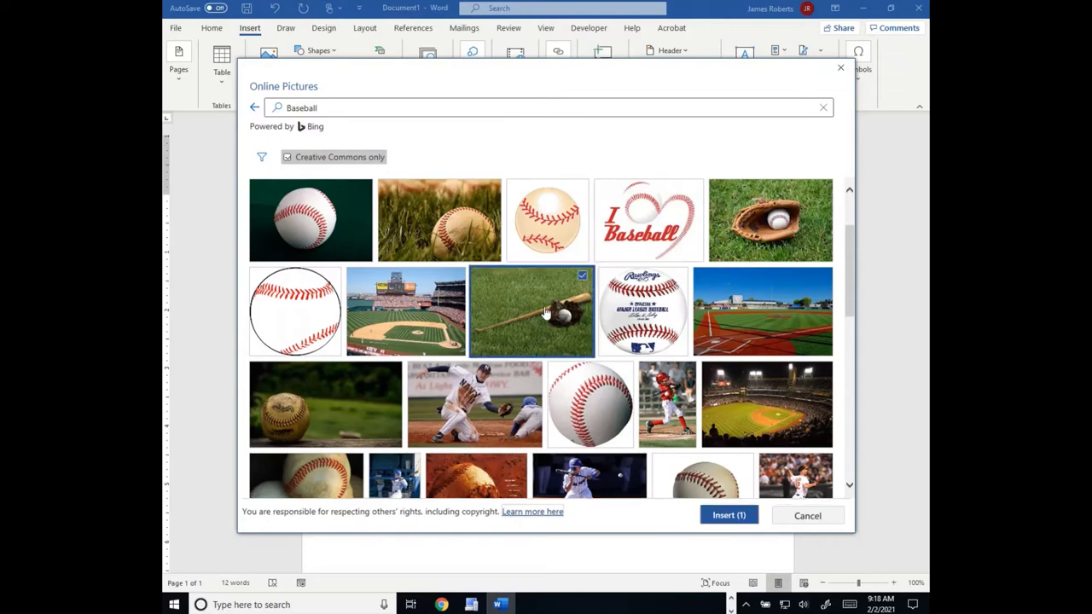
pyautogui.click(720, 516)
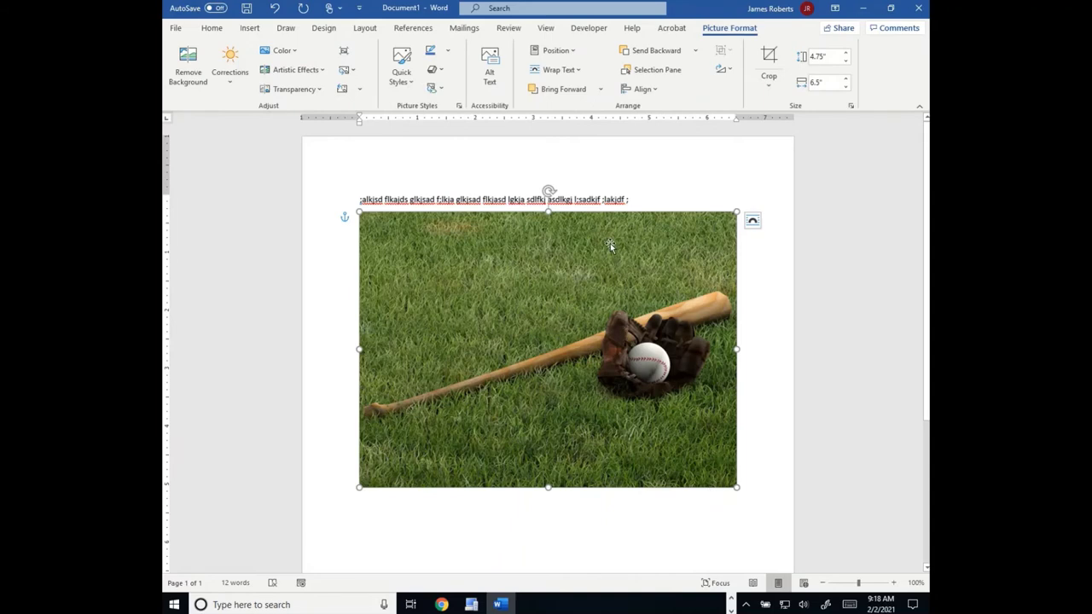
# - Nudge the baseball photo down and shrink it to about 2.34" by 3.21"
pyautogui.moveTo(610, 250); pyautogui.dragTo(646, 312)
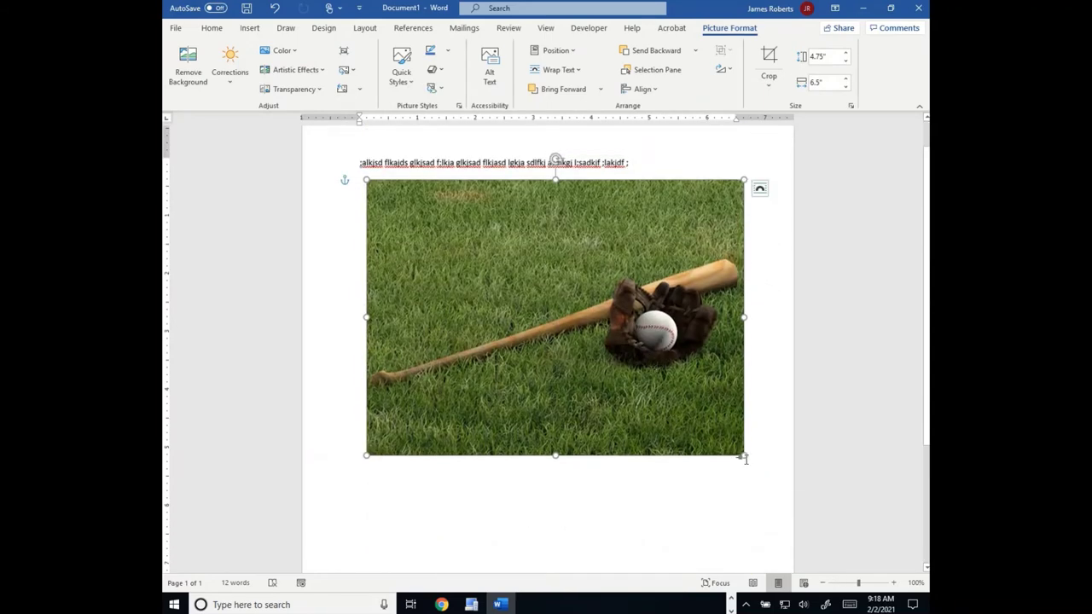
pyautogui.moveTo(743, 455); pyautogui.dragTo(567, 307)
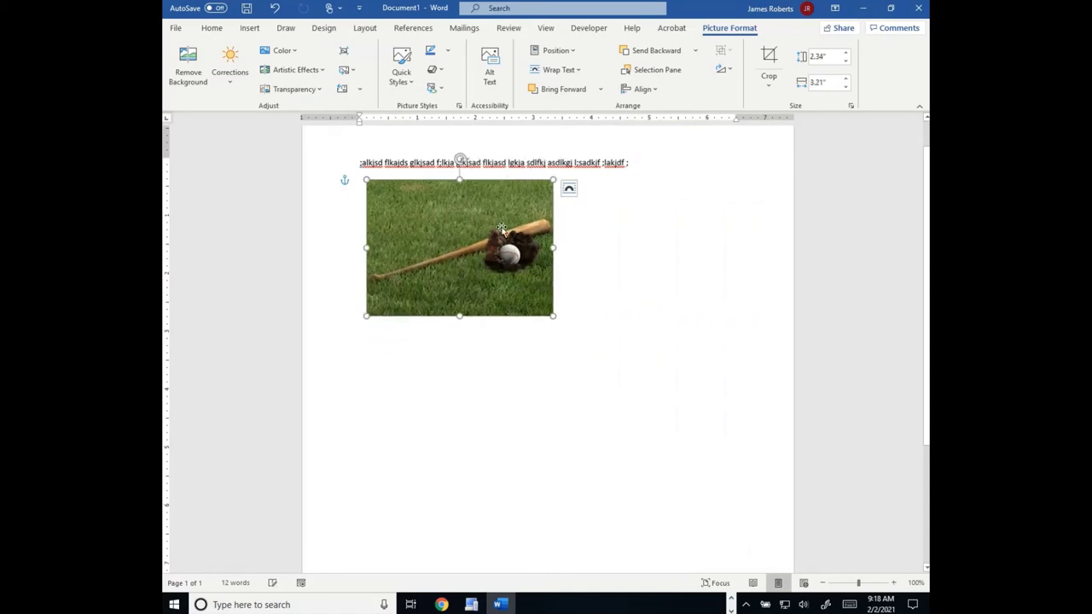
pyautogui.click(587, 310)
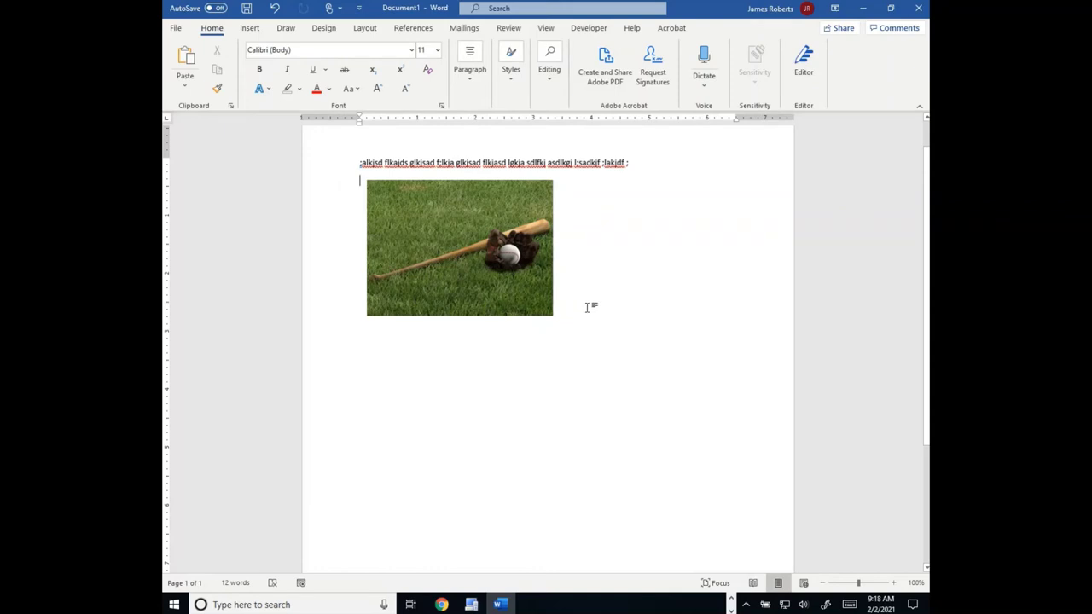
# - Insert the Creative Commons brown puppy-by-the-window photo from the Dog online picture search
pyautogui.click(249, 28)
pyautogui.click(270, 71)
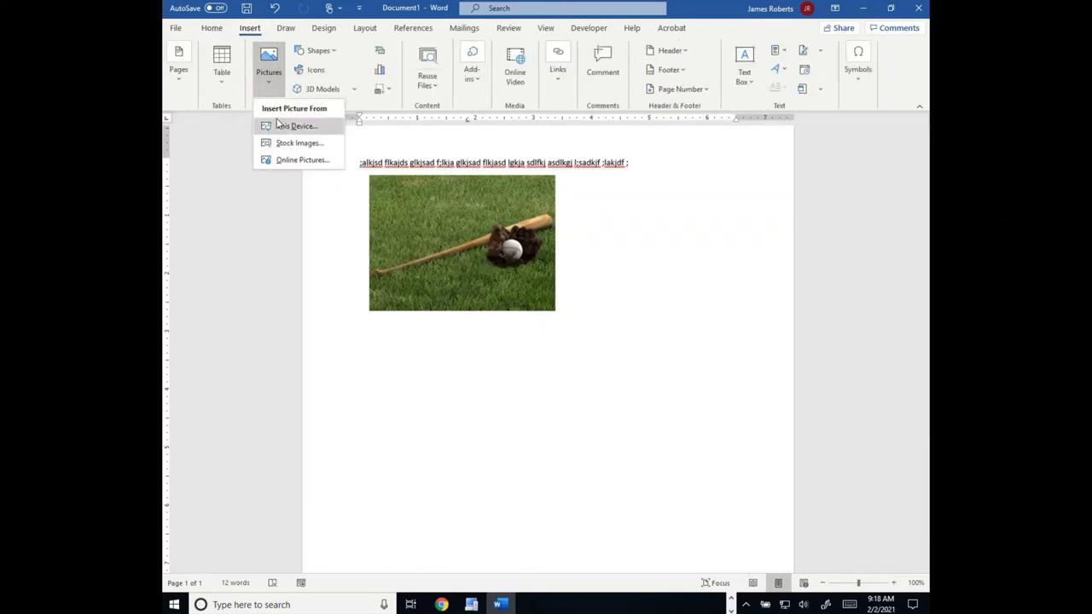
pyautogui.click(299, 162)
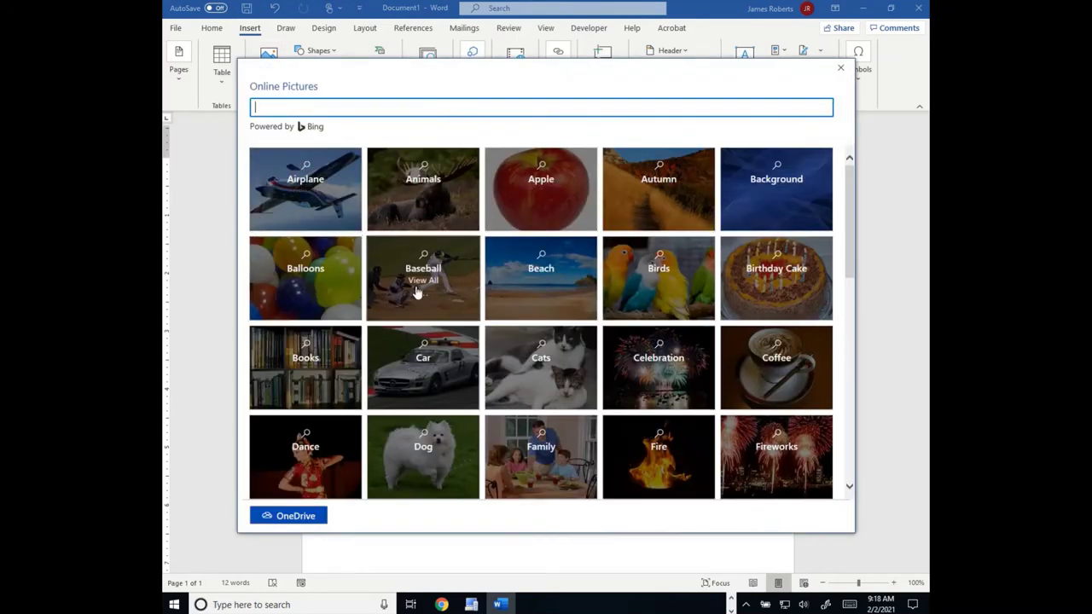
pyautogui.click(425, 459)
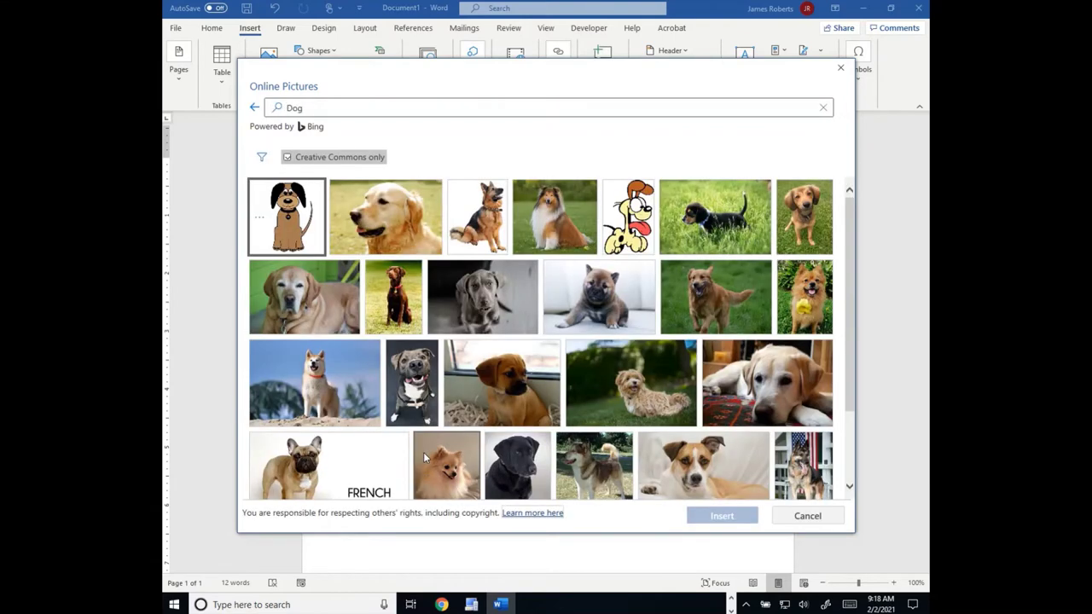
pyautogui.click(507, 384)
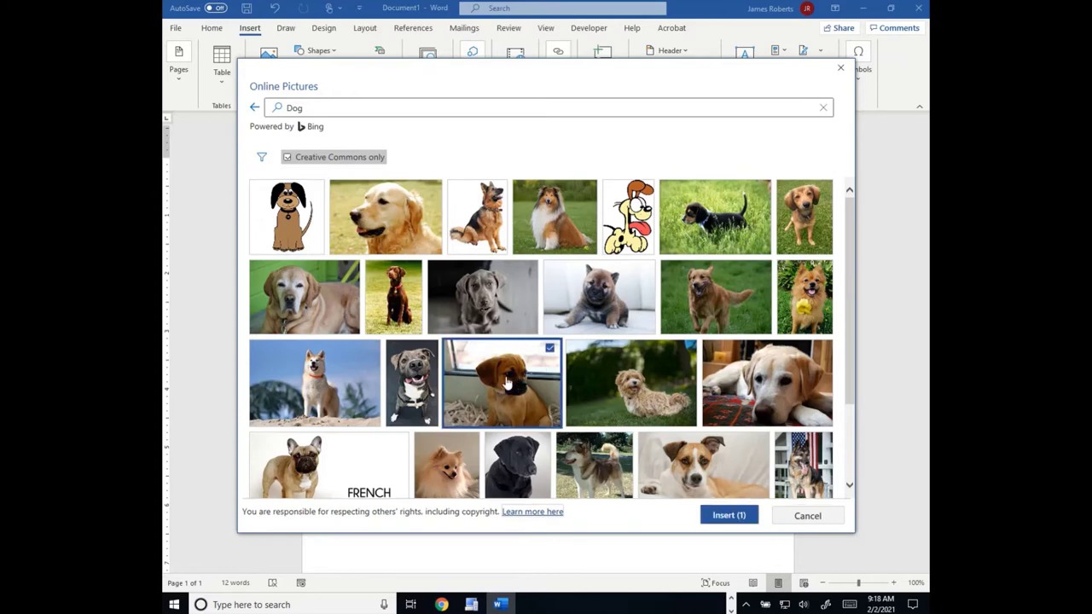
pyautogui.click(720, 520)
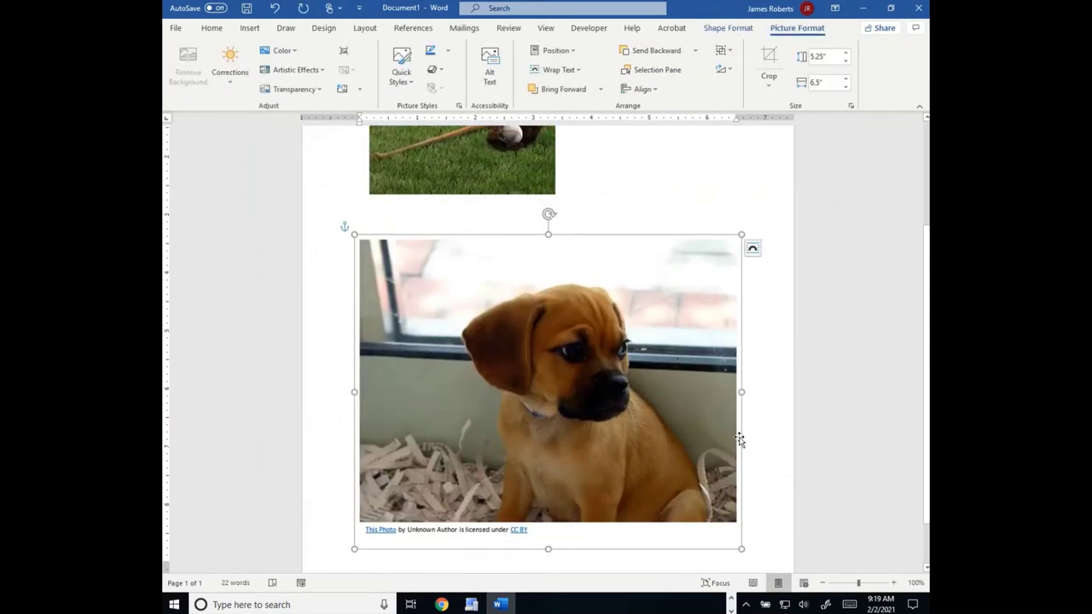
# - Stretch the puppy photo slightly taller so it measures about 3.16" by 3.26"
pyautogui.scroll(-1, 744, 439)
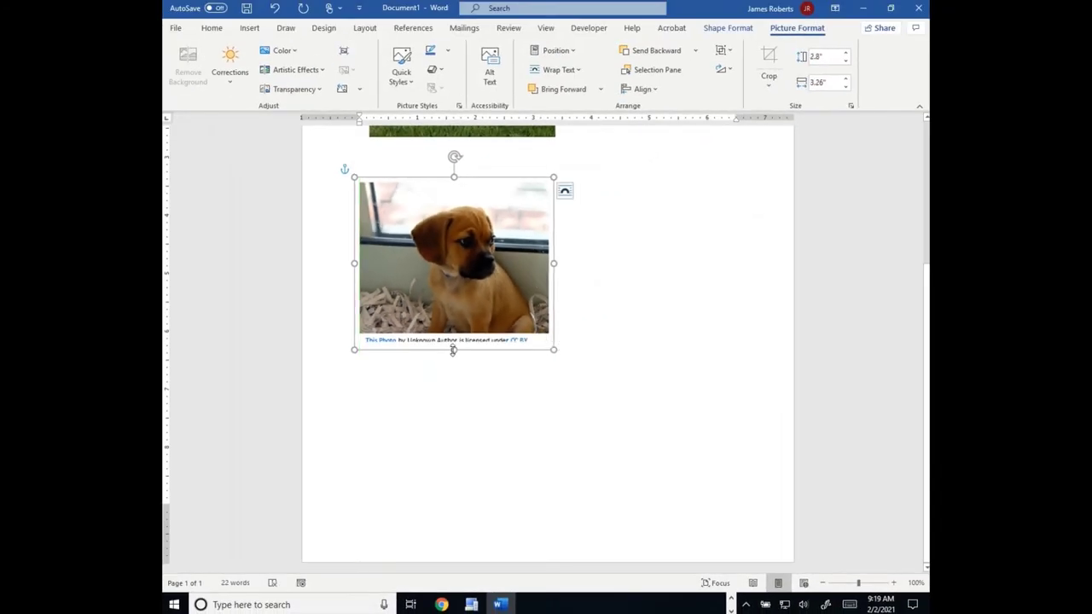
pyautogui.moveTo(453, 350); pyautogui.dragTo(455, 370)
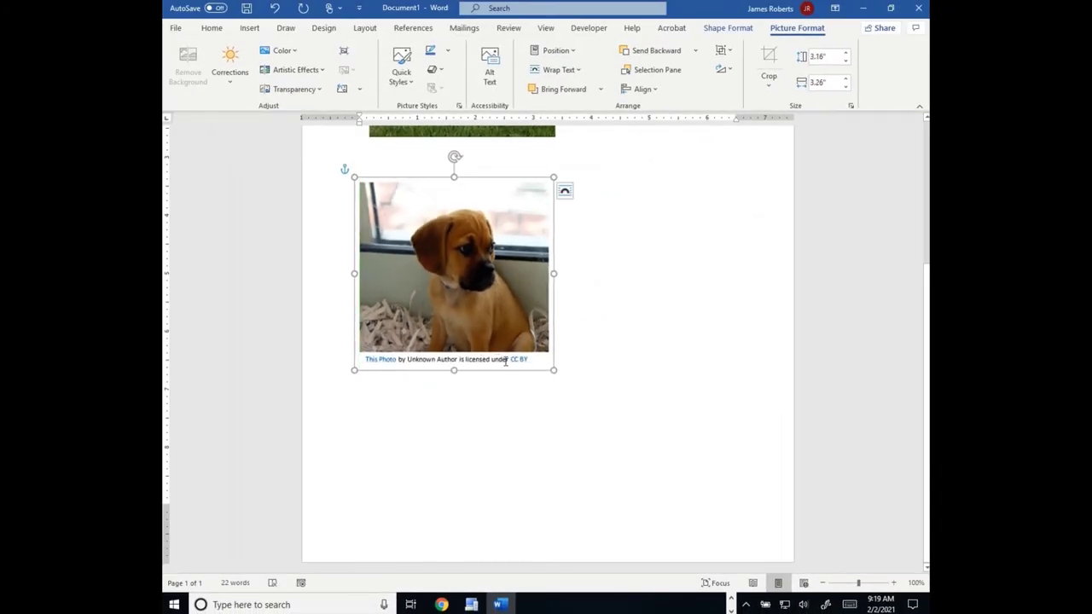
# - Drag the puppy's CC BY credit caption down to sit just beneath the photo
pyautogui.click(474, 362)
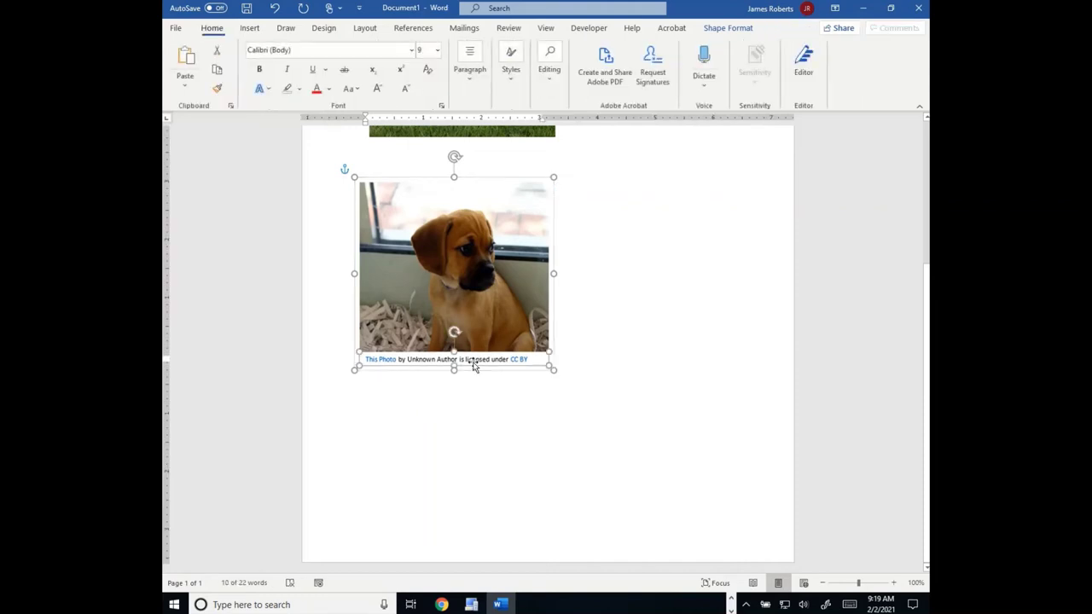
pyautogui.moveTo(485, 367)
pyautogui.mouseDown()
pyautogui.moveTo(487, 407)
pyautogui.moveTo(492, 376)
pyautogui.mouseUp()
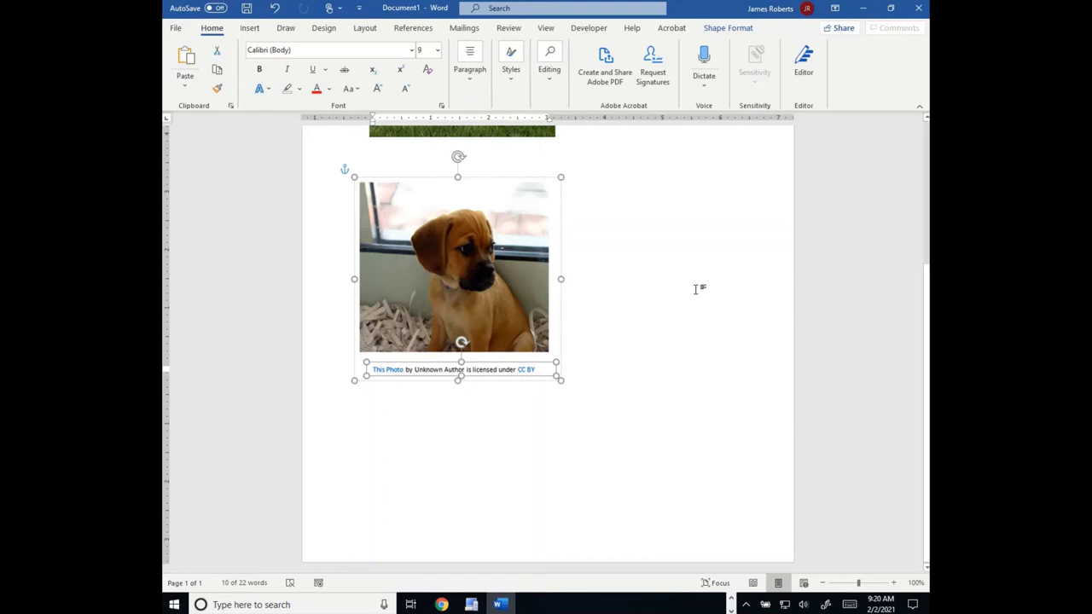
pyautogui.scroll(3, 663, 299)
pyautogui.scroll(3, 631, 329)
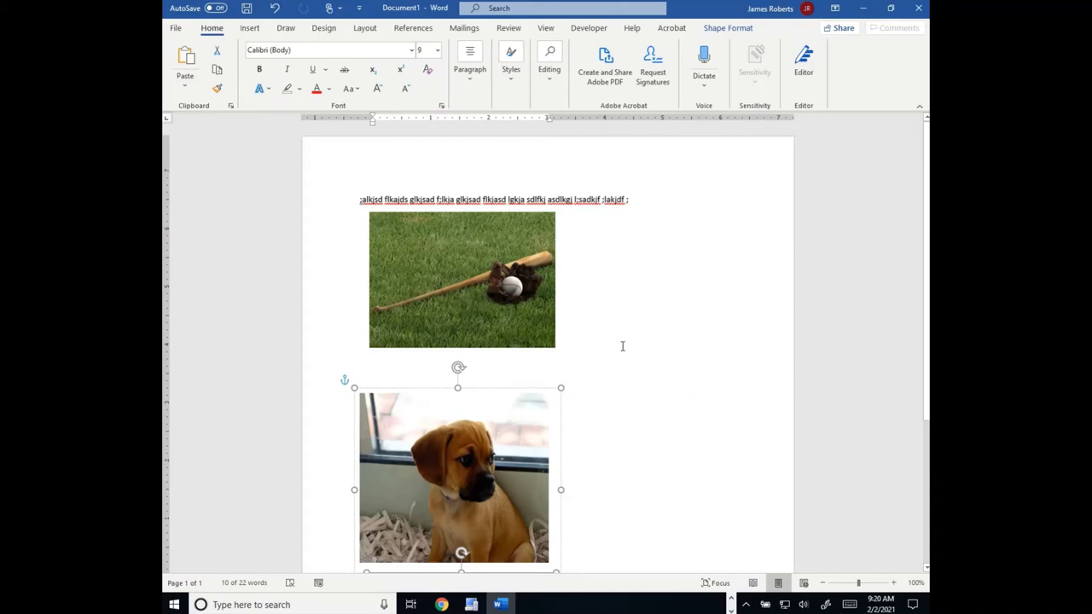
# - Deselect the picture, switch to Chrome and enter wdbq in the address bar
pyautogui.click(622, 344)
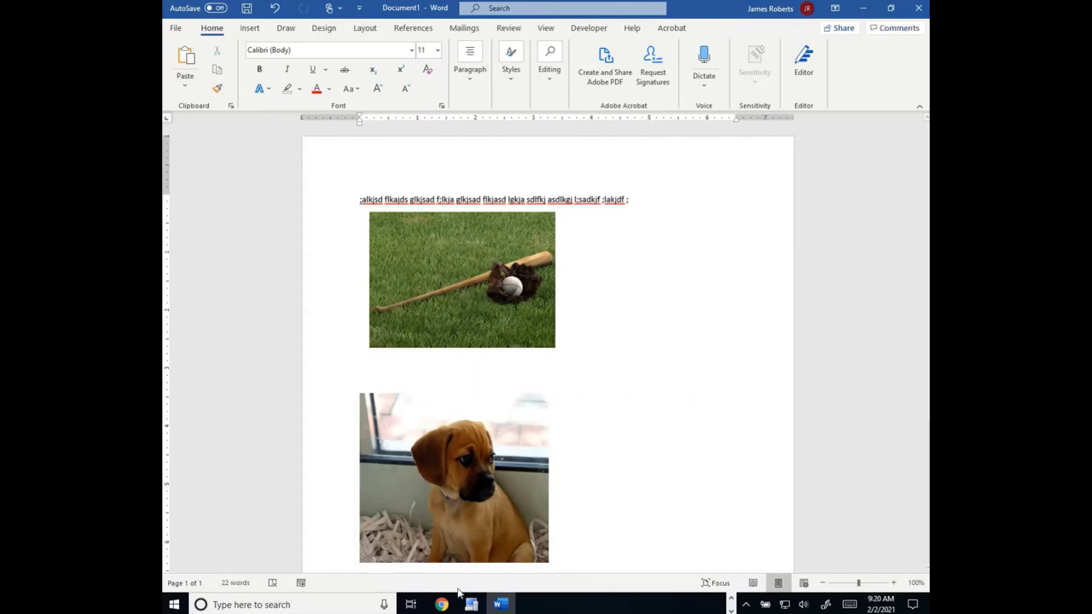
pyautogui.moveTo(441, 604)
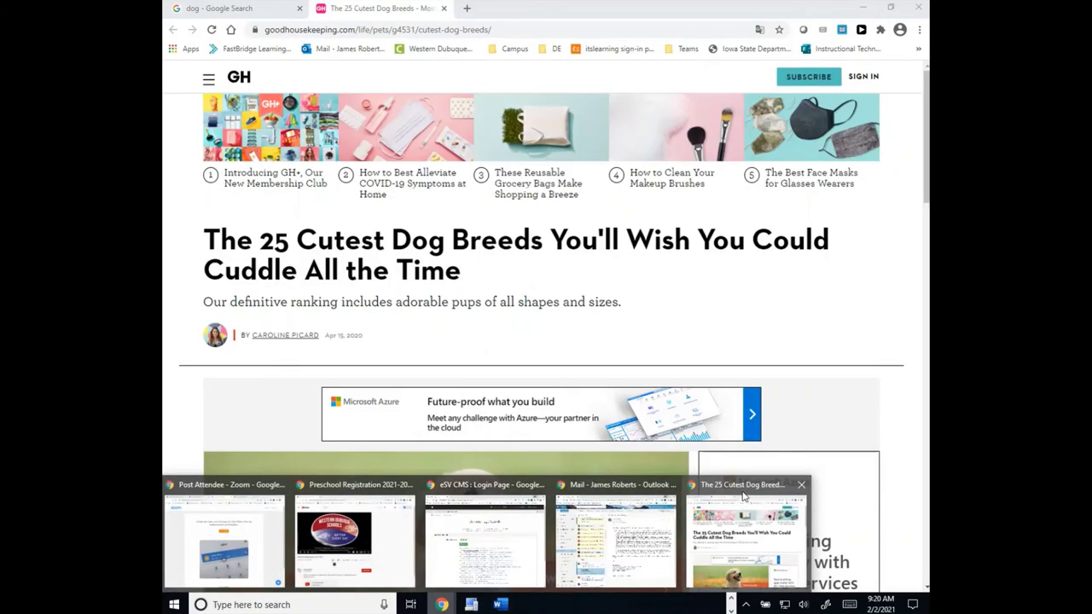
pyautogui.click(746, 505)
pyautogui.click(412, 31)
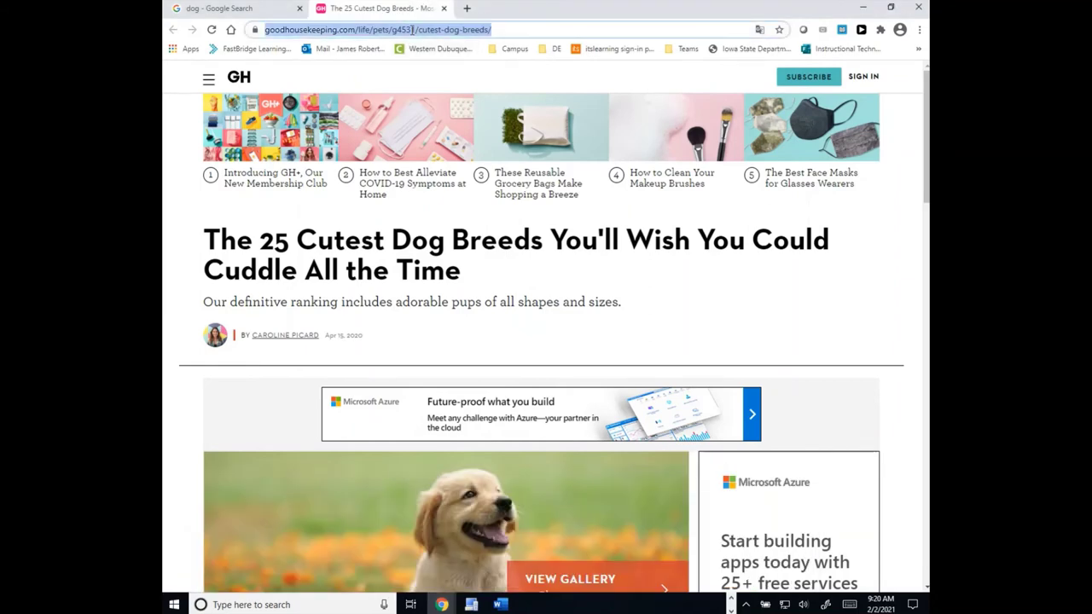
pyautogui.write('wdbqschools.org')
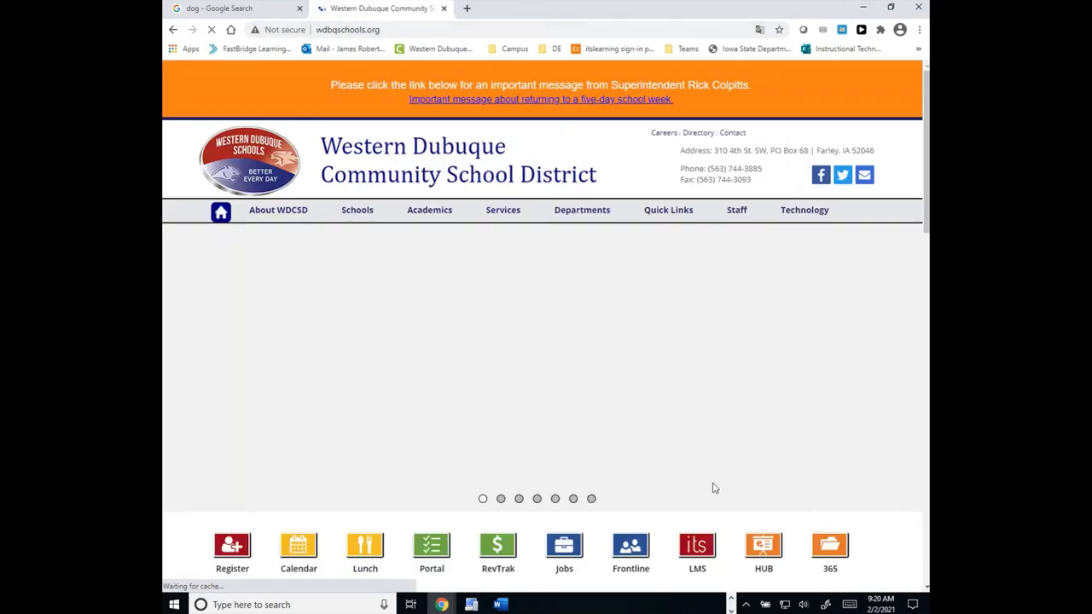
# - Open the district's HUB page and scroll to its Sites for Legal Use of Images or Audio list
pyautogui.scroll(-2, 768, 529)
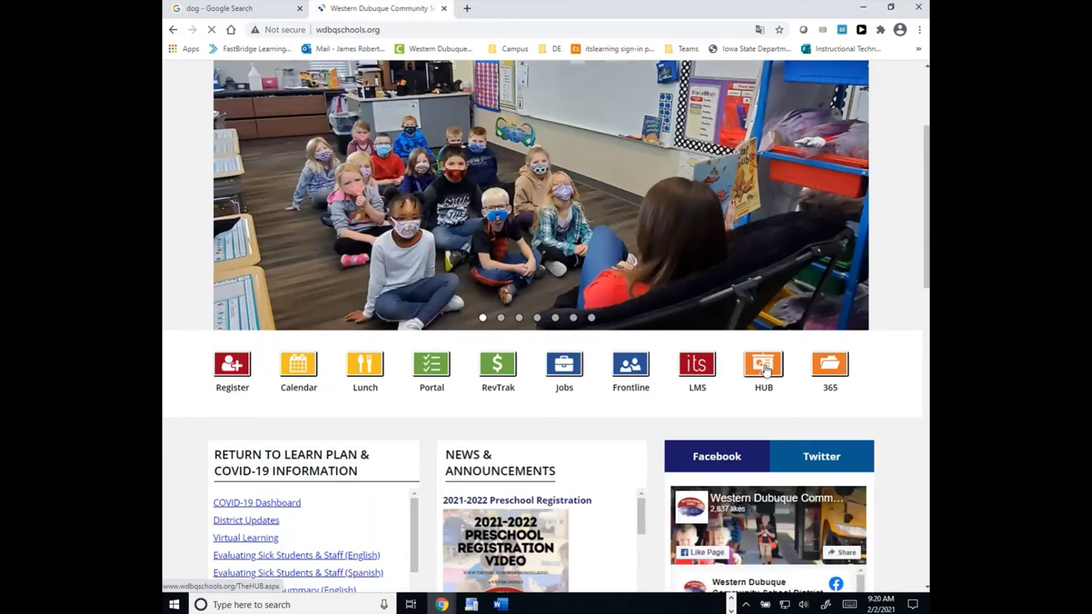
pyautogui.click(765, 368)
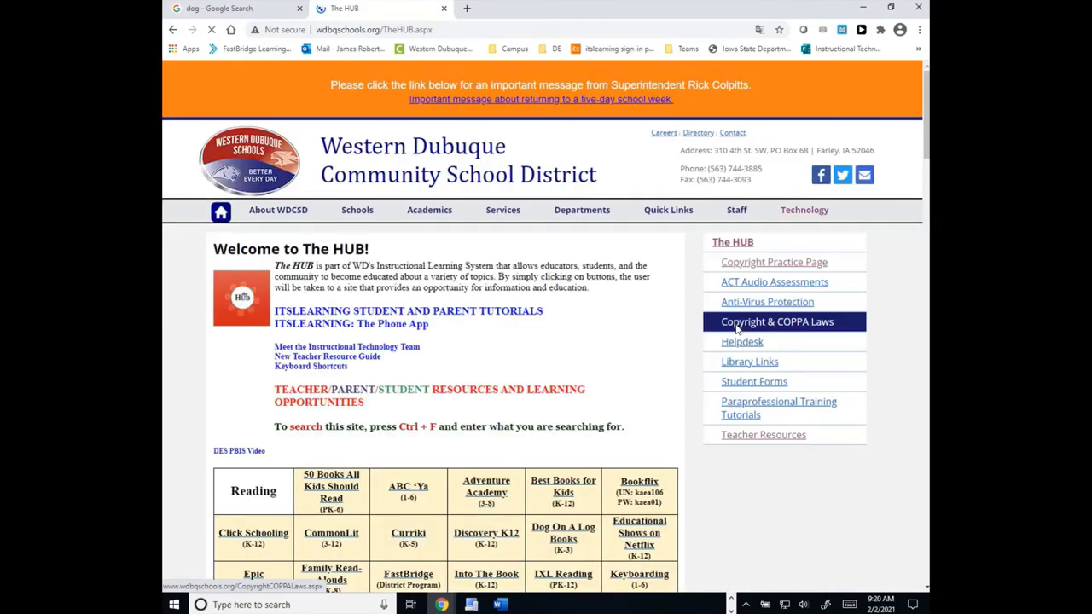
pyautogui.scroll(-20, 707, 341)
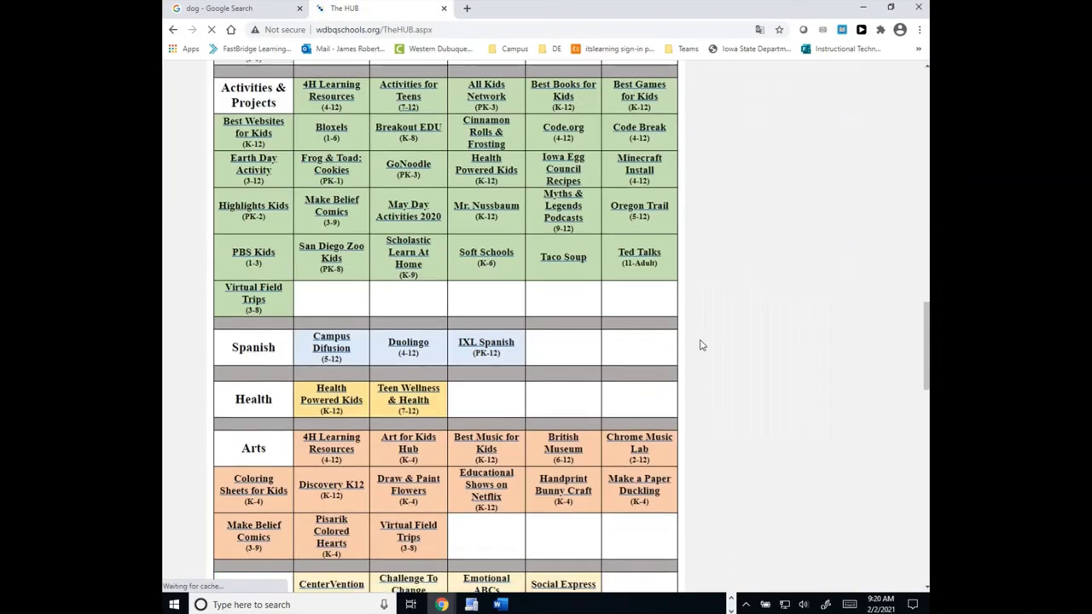
pyautogui.scroll(-12, 699, 345)
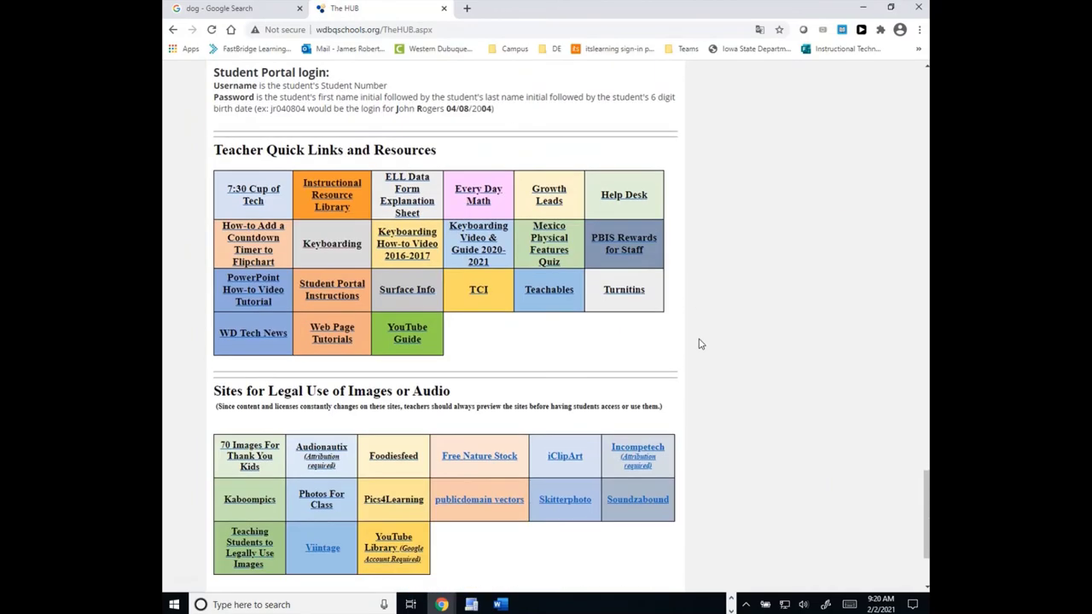
# - Open freenaturestock.com from the legal images table and scroll to its free photo grid
pyautogui.scroll(-2, 700, 344)
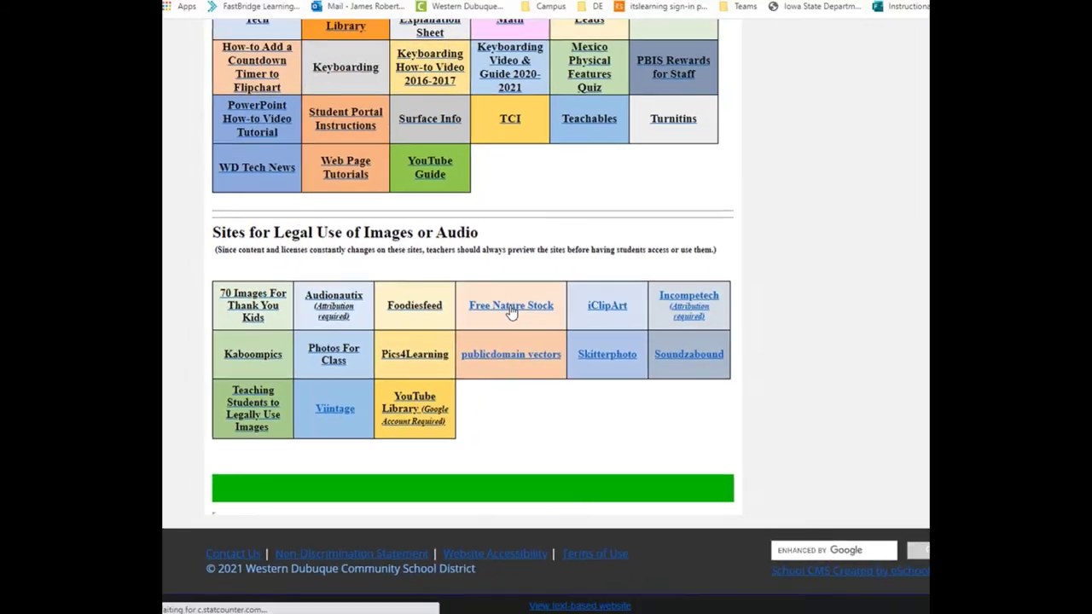
pyautogui.click(738, 246)
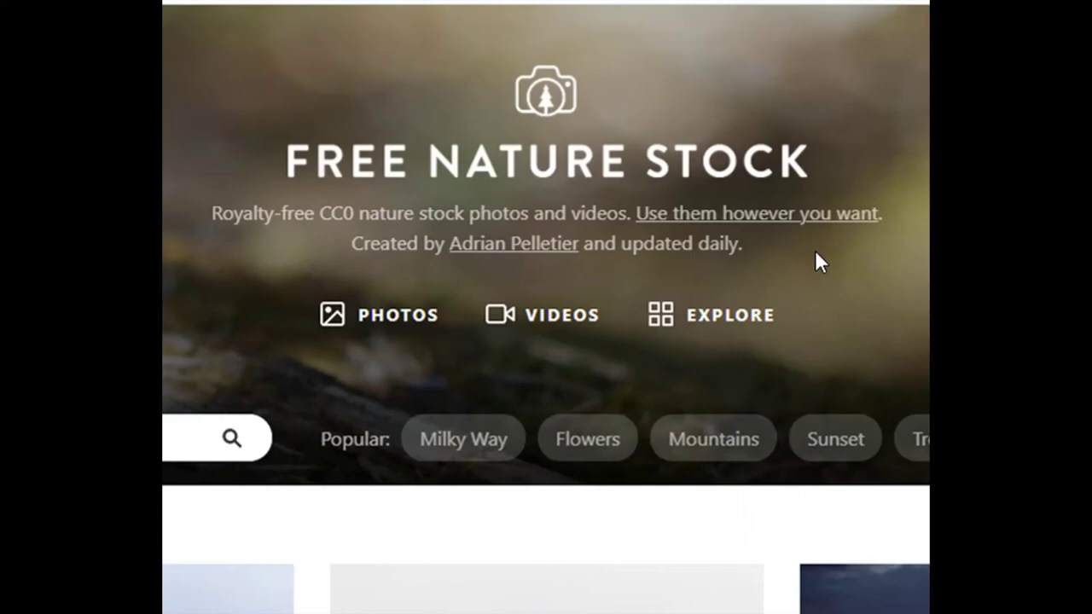
pyautogui.scroll(-3, 815, 261)
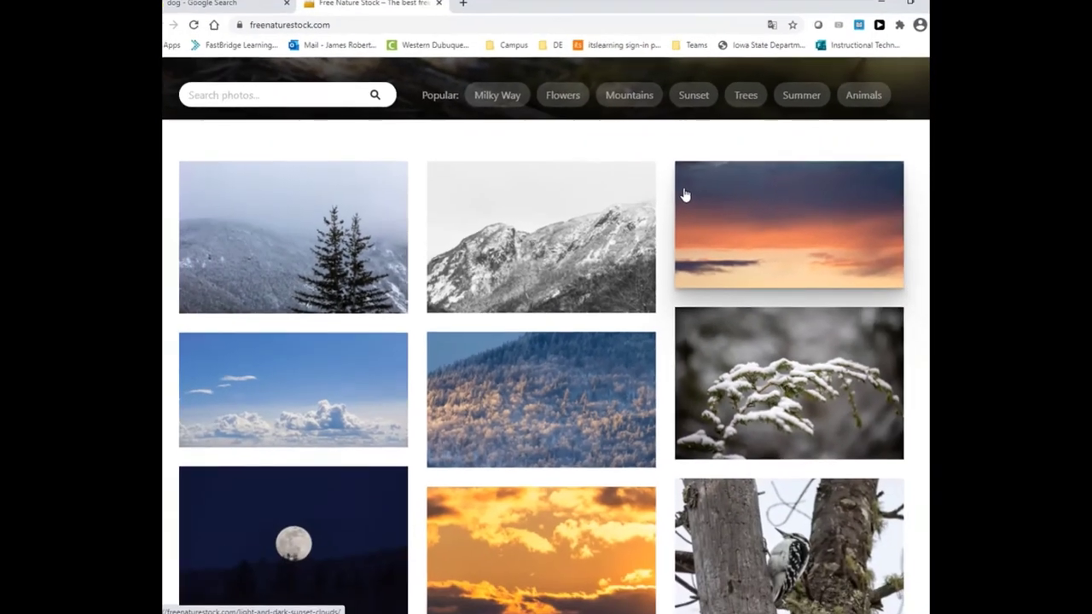
# - Scroll the photo grid and open the Bird Looking for Food woodpecker photo's page
pyautogui.scroll(-1, 682, 195)
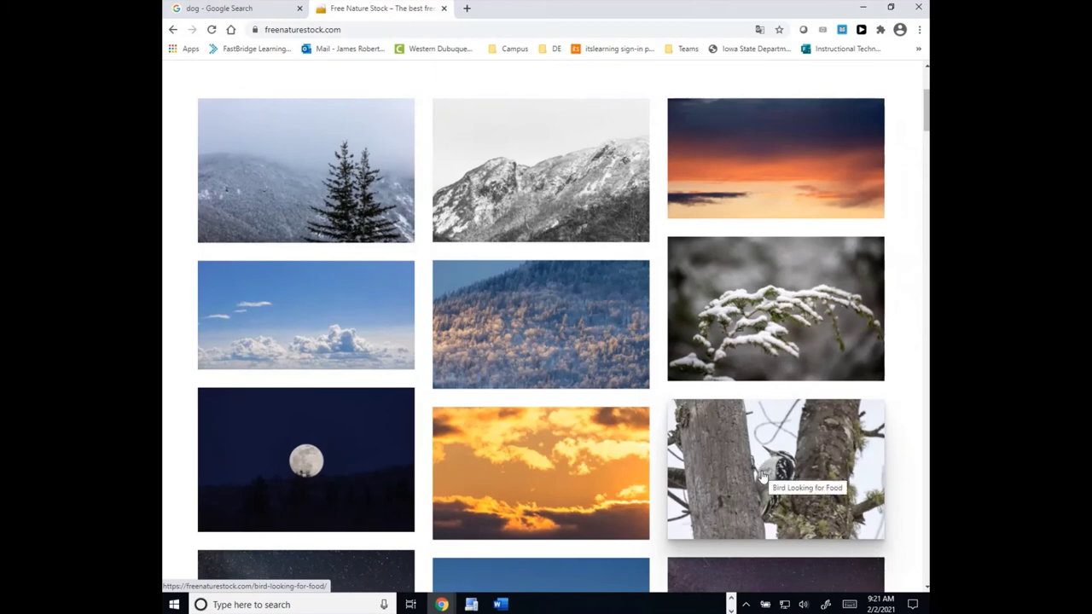
pyautogui.scroll(-2, 766, 435)
pyautogui.scroll(-1, 733, 461)
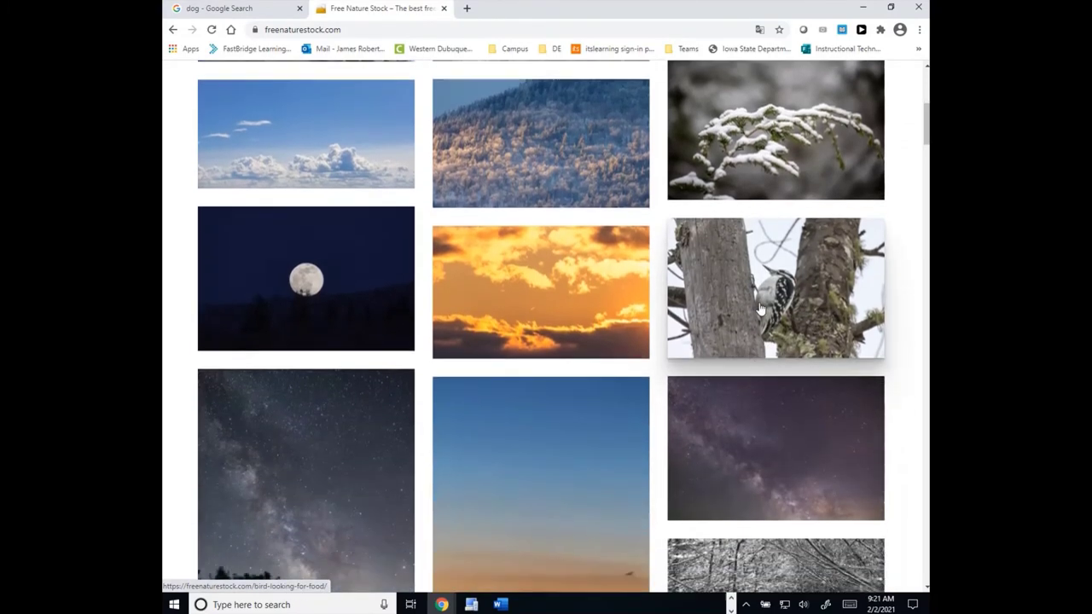
pyautogui.click(765, 296)
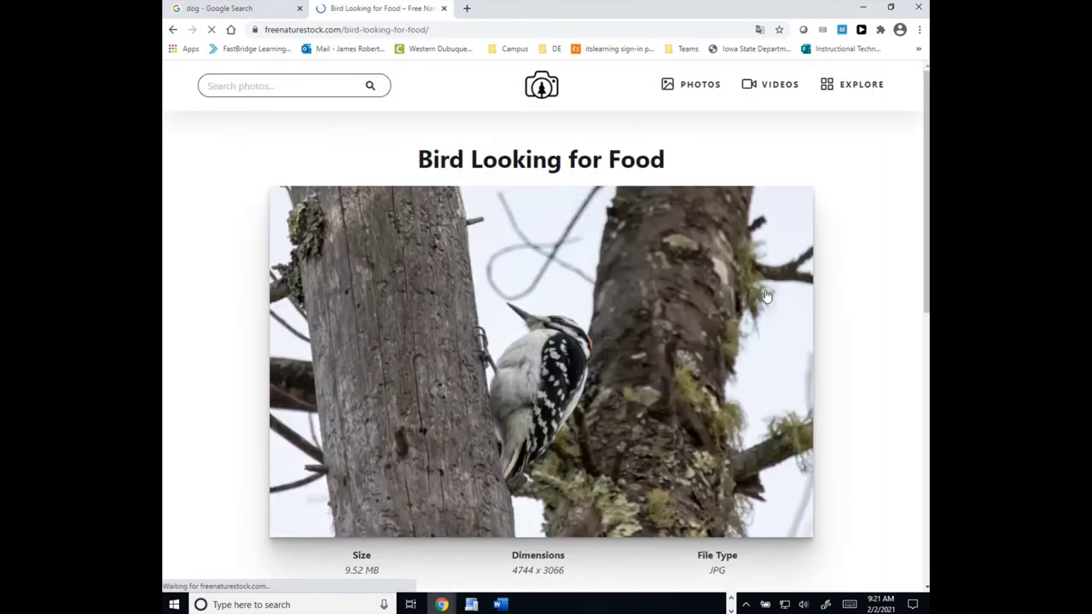
# - Download the woodpecker photo and show freenaturestock-1763.jpg in the Downloads folder
pyautogui.scroll(-1, 671, 434)
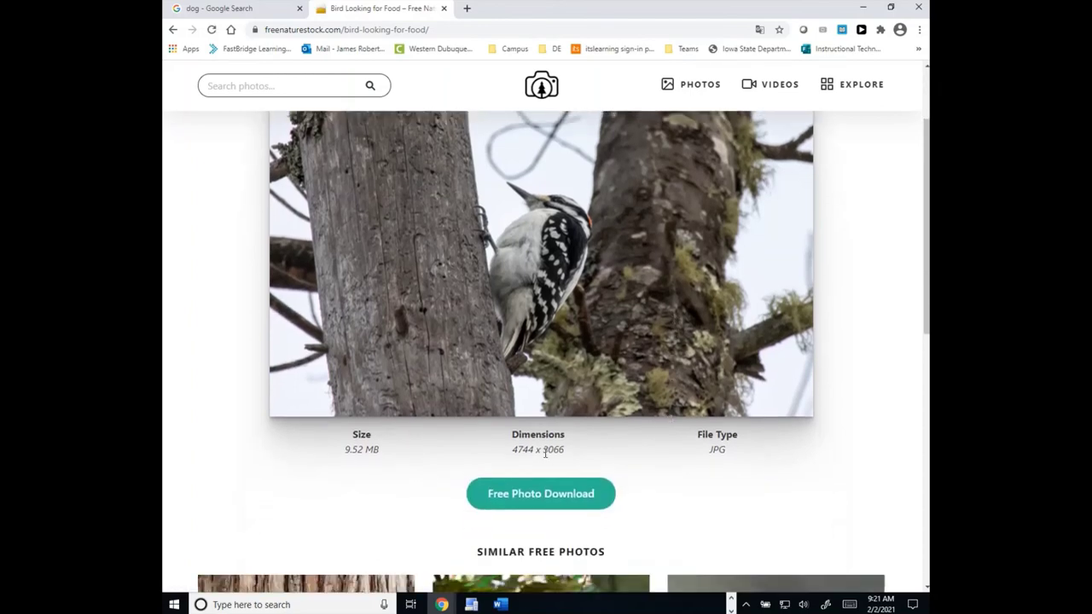
pyautogui.click(555, 499)
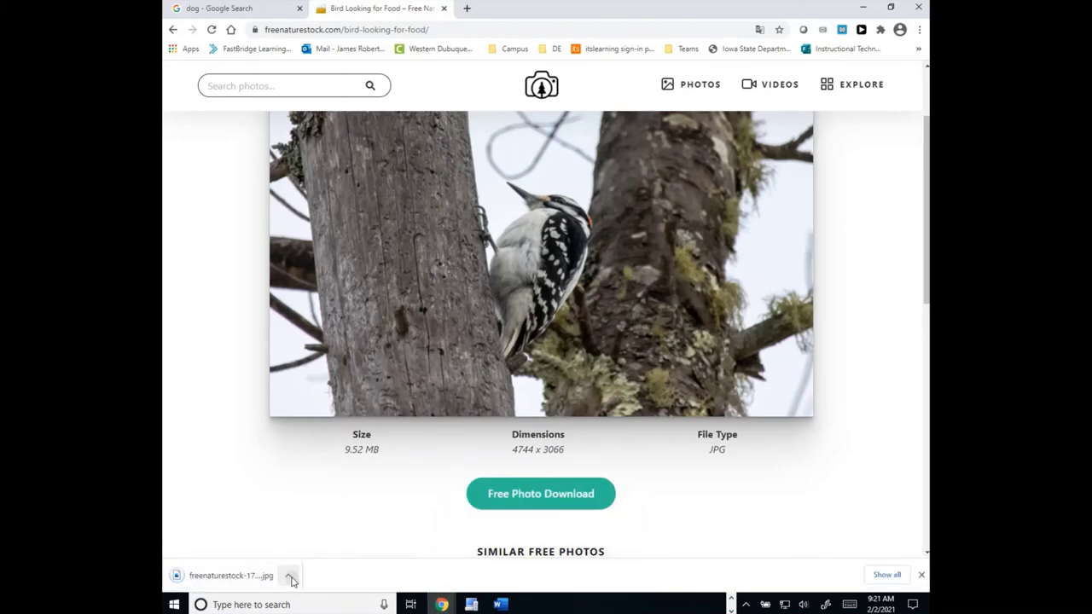
pyautogui.click(290, 578)
pyautogui.click(311, 537)
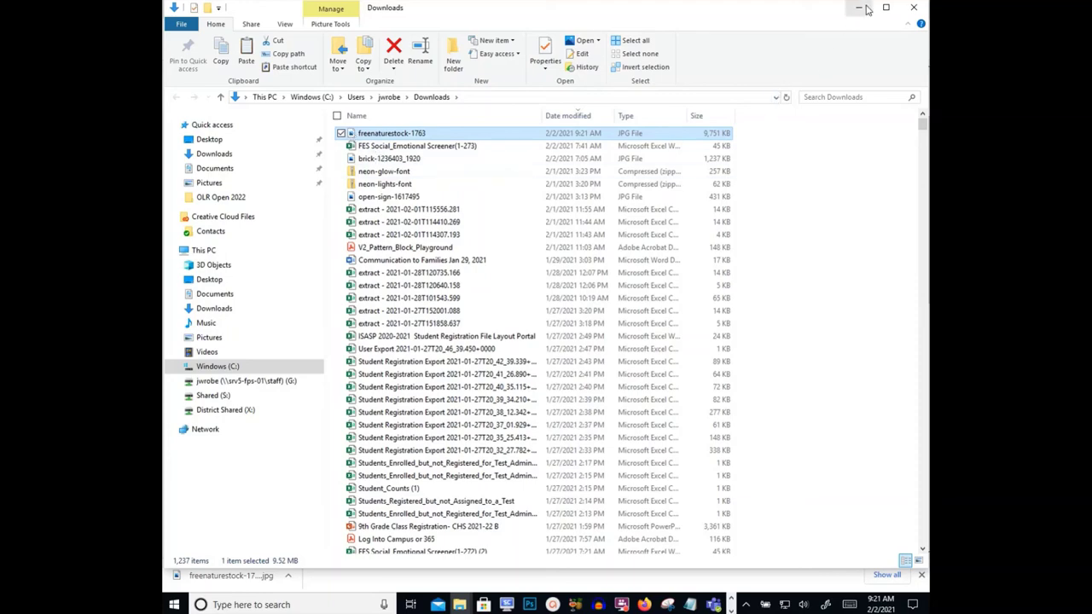
# - Paste the woodpecker photo into Document1 and position it beneath the puppy's CC BY credit line
pyautogui.click(863, 8)
pyautogui.click(500, 604)
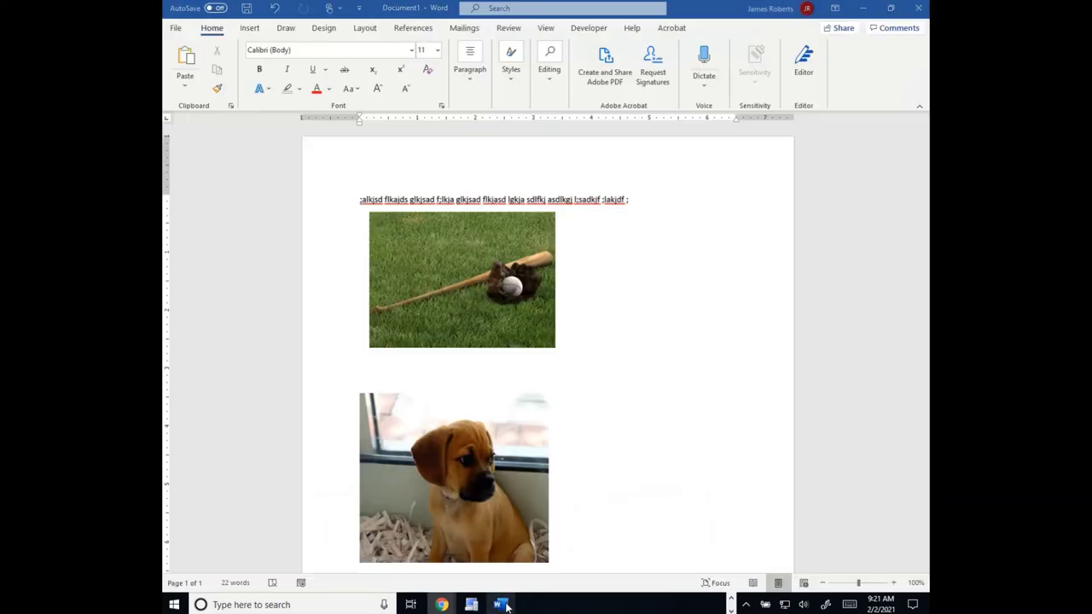
pyautogui.press('Down')
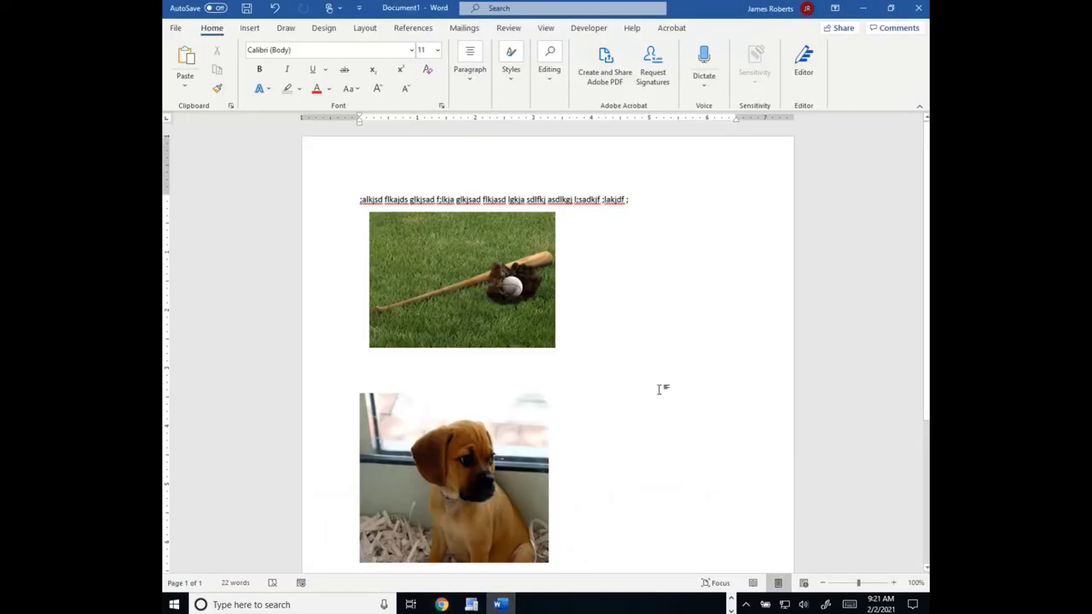
pyautogui.hotkey('ctrl', 'v')
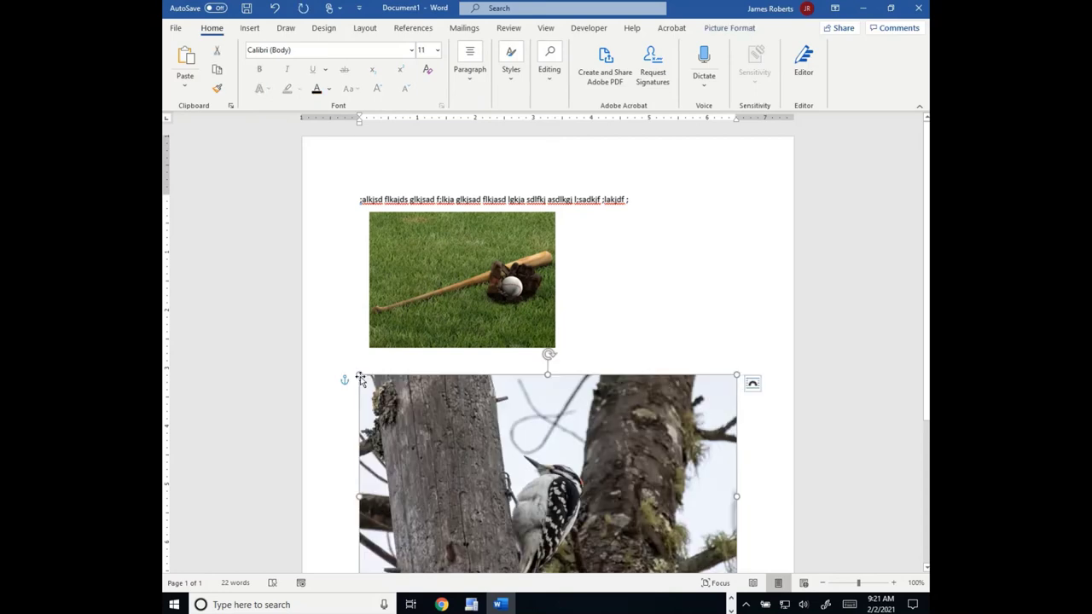
pyautogui.hotkey('ctrl', 'v')
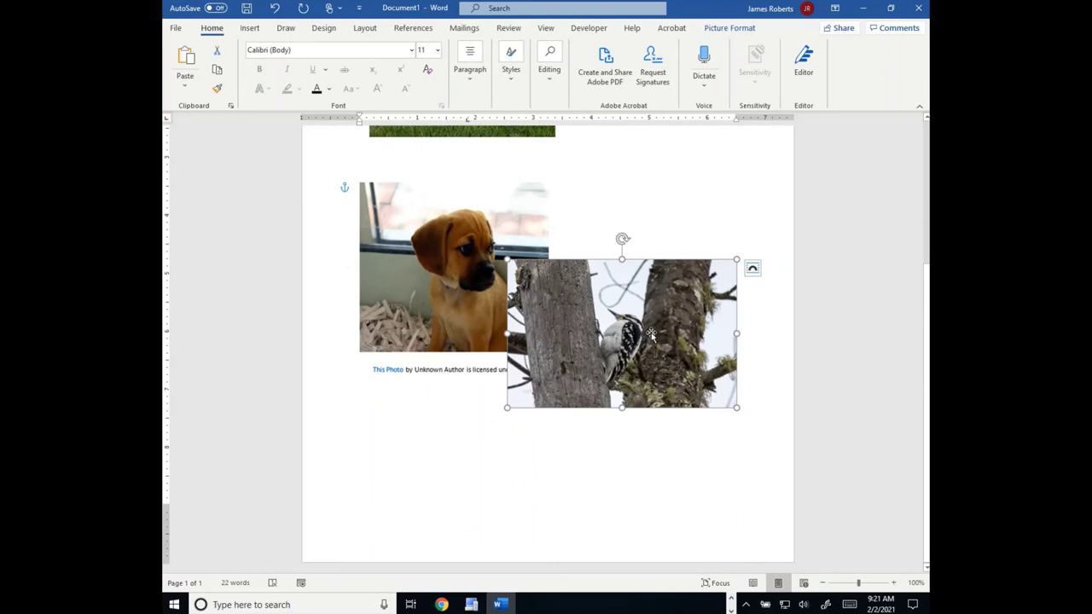
pyautogui.moveTo(650, 339); pyautogui.dragTo(587, 455)
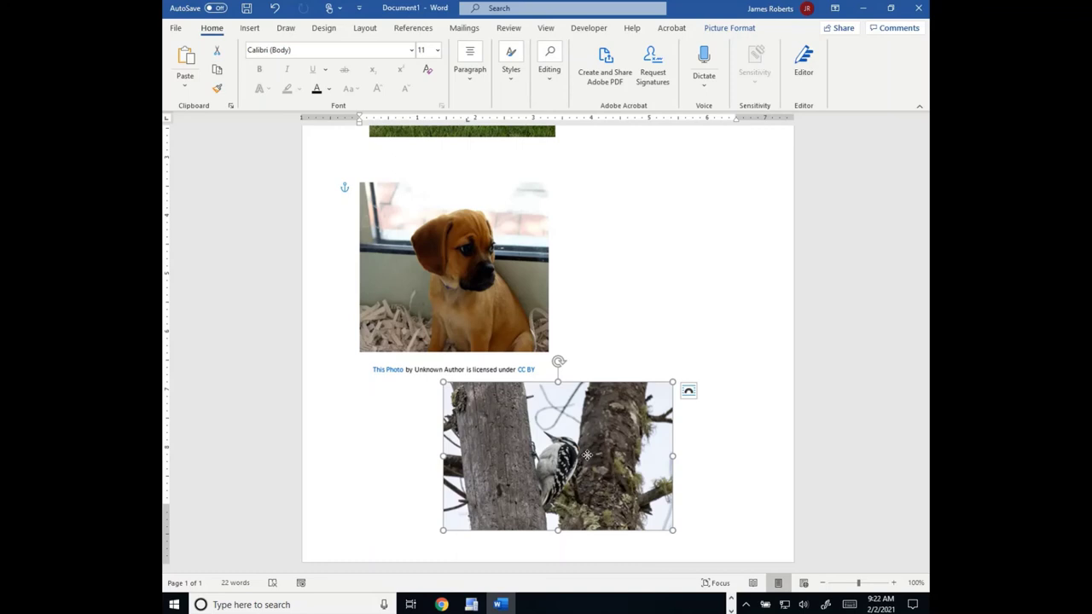
pyautogui.moveTo(587, 454); pyautogui.dragTo(539, 463)
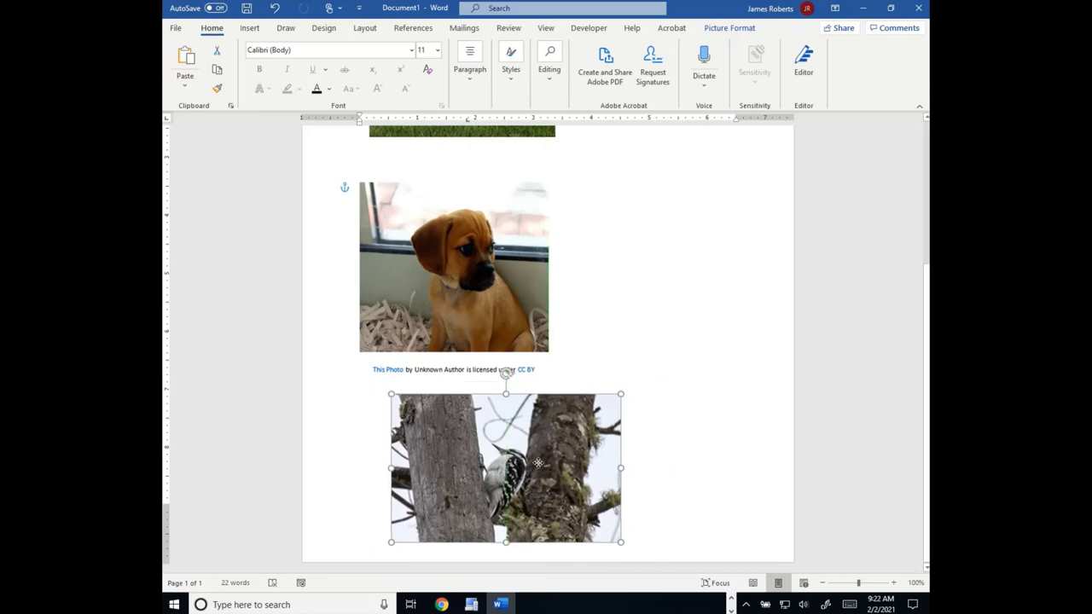